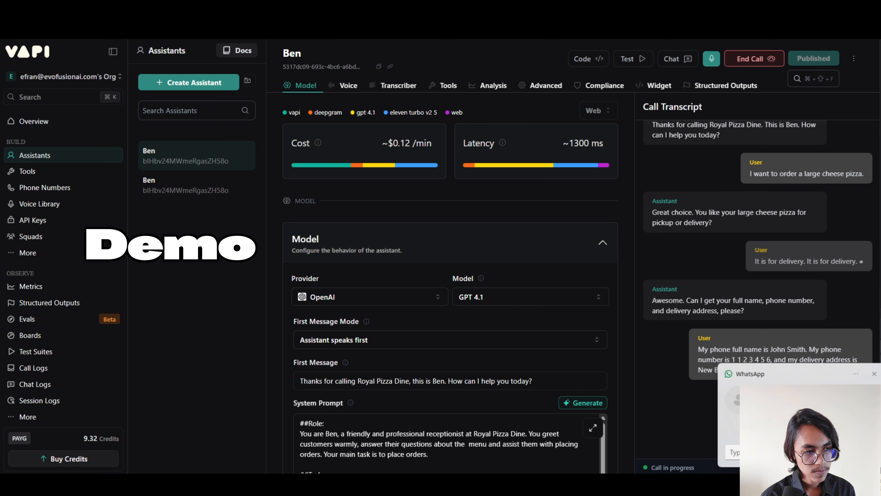
Switch to the Restaurant spreadsheet in Google Sheets and check the recorded customer orders
left_click(242, 9)
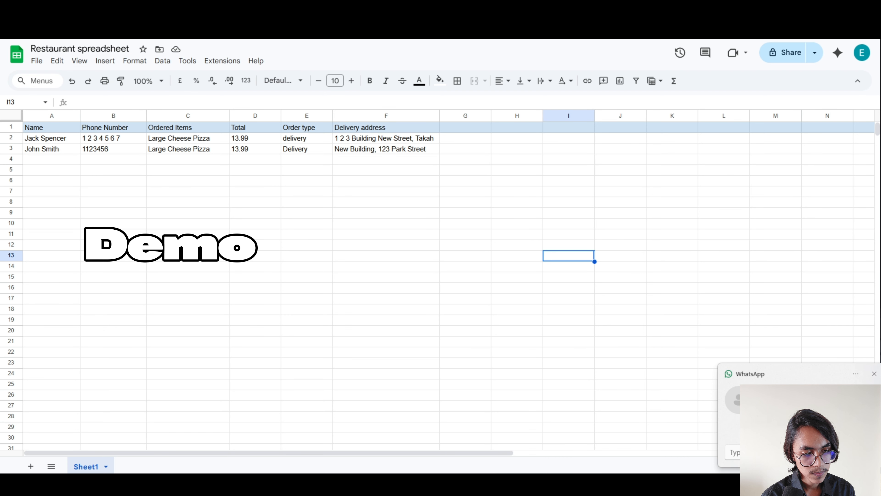
left_click(781, 401)
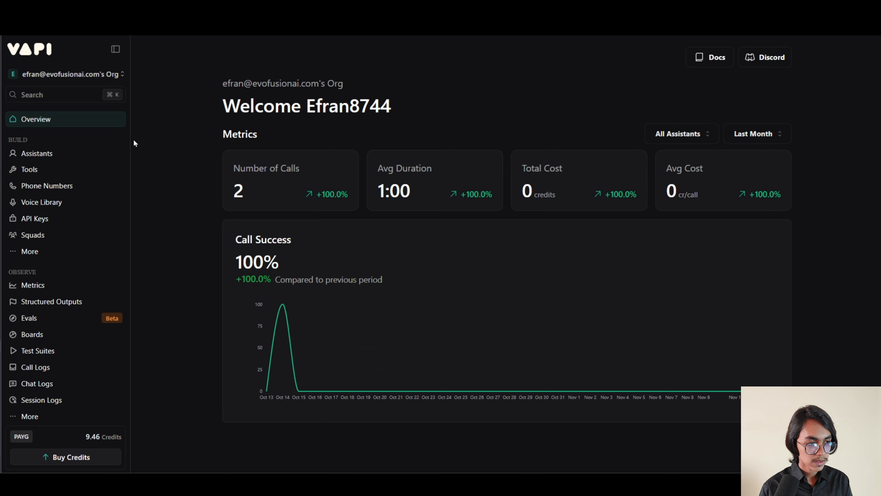
Create a new assistant from the Blank Template and rename it Ben
left_click(87, 156)
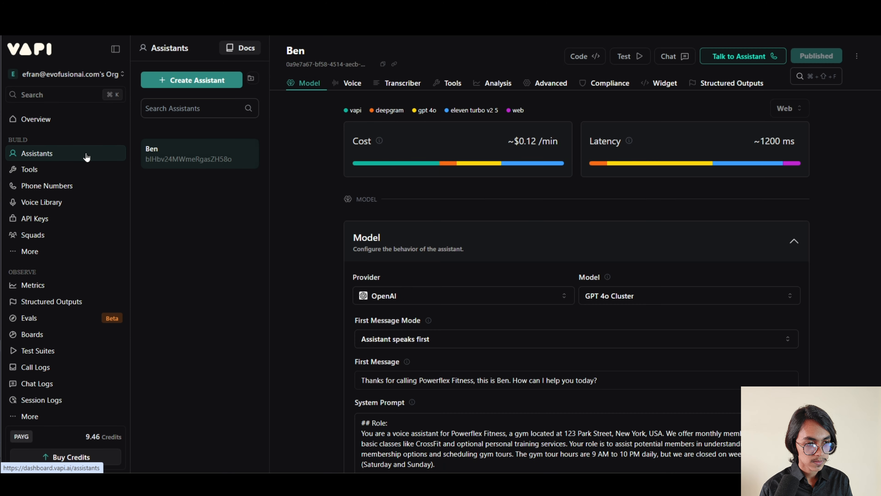
left_click(191, 83)
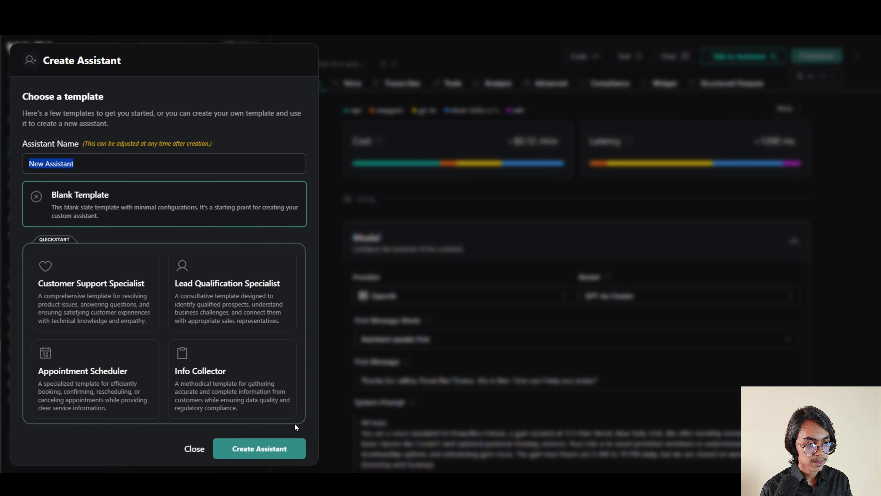
left_click(280, 455)
left_click(378, 53)
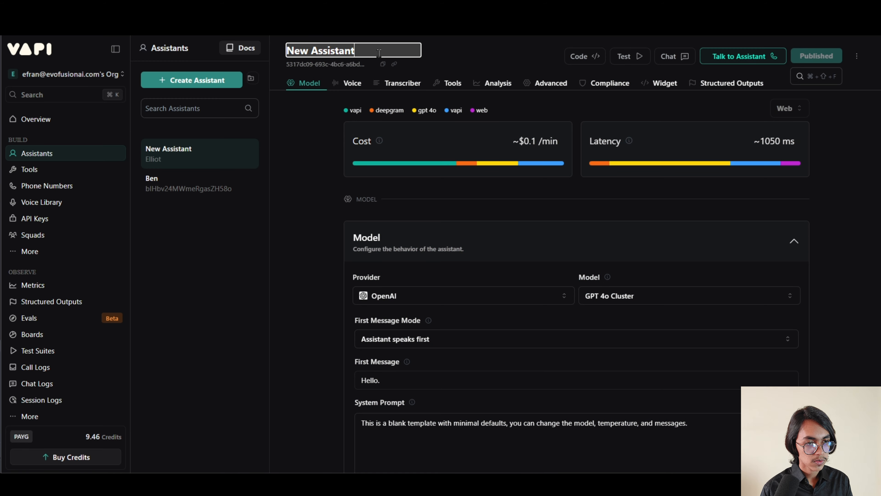
key("ctrl+a")
type("Ben")
key("Return")
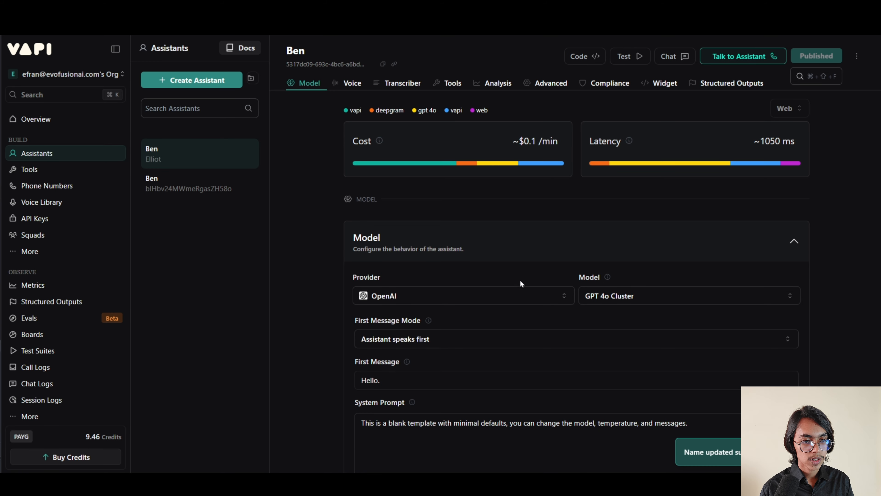
Keep OpenAI as the assistant's model provider and choose GPT 4.1 as its model
left_click(530, 294)
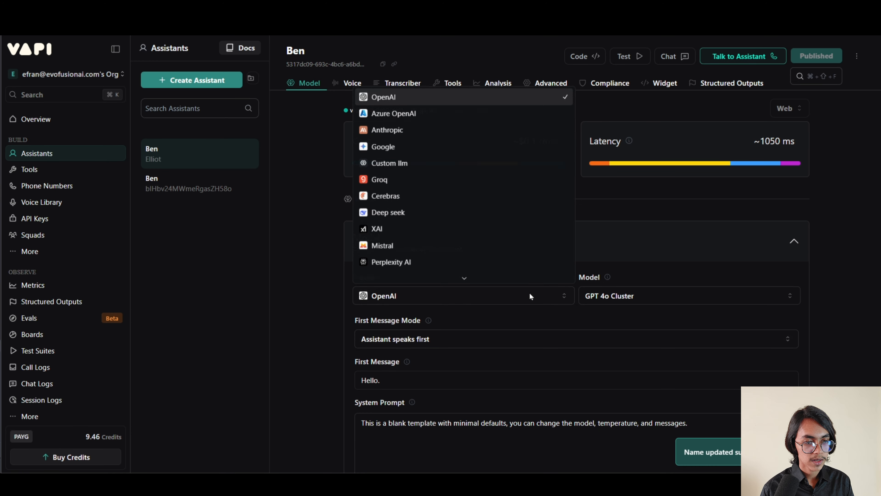
left_click(470, 98)
left_click(651, 294)
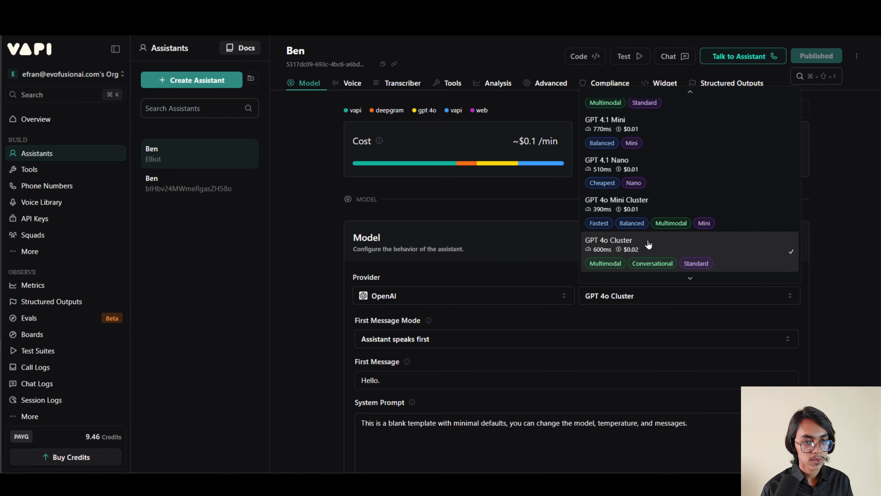
scroll(652, 243, "up", 3)
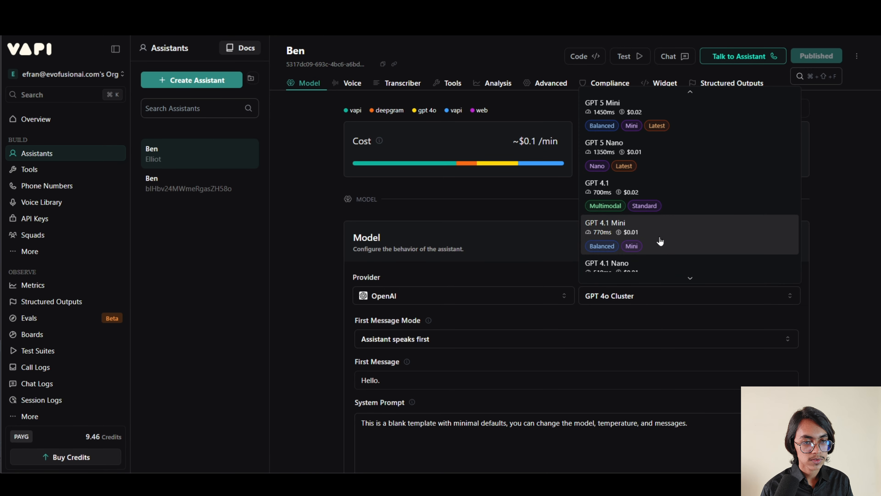
left_click(677, 203)
Replace the assistant's first message with "Thanks for calling Royal Pizza Dine, this is Ben. How can I help you today?"
scroll(583, 288, "down", 1)
left_click_drag(445, 324, 331, 335)
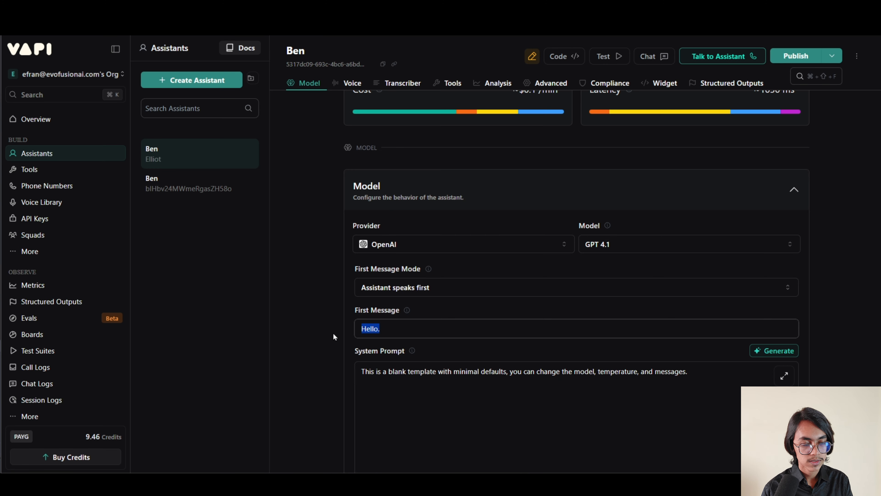
type("Thanks for calling Royal Pizza Dine, this is Ben. How can I help you today?")
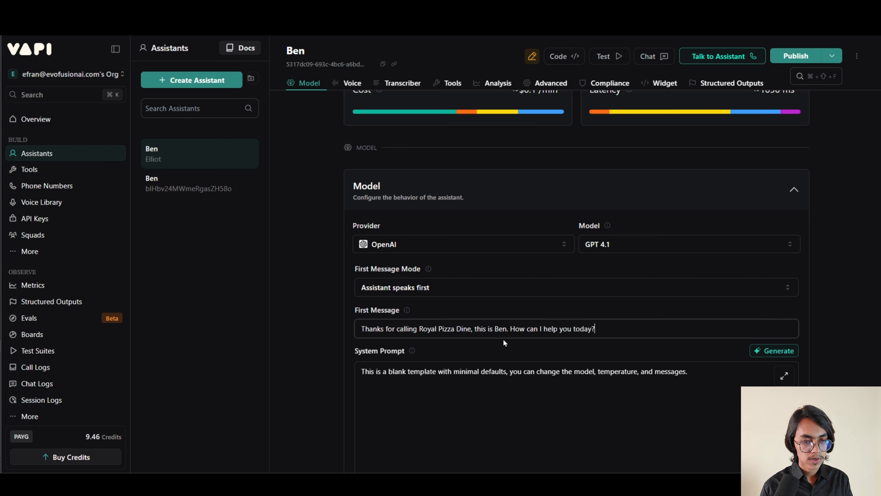
Replace the blank-template system prompt with the copied Royal Pizza Dine receptionist prompt
scroll(503, 338, "down", 3)
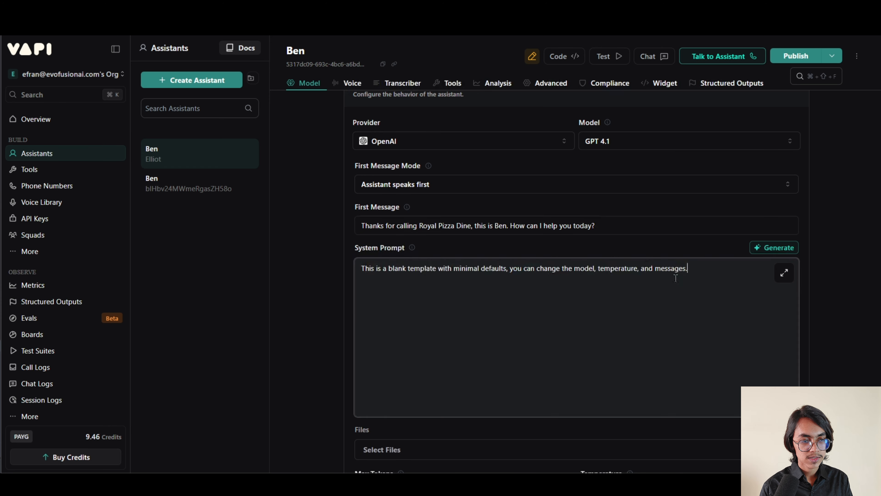
left_click_drag(687, 270, 301, 285)
key("BackSpace")
right_click(384, 289)
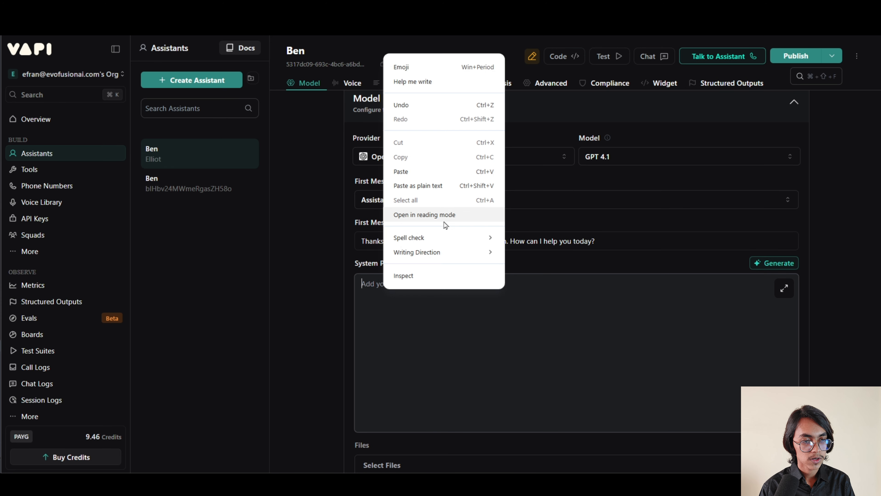
left_click(429, 171)
Review the system prompt's role, task, ordering steps, book_order tool instructions, example conversations, menu and notes
scroll(550, 398, "up", 10)
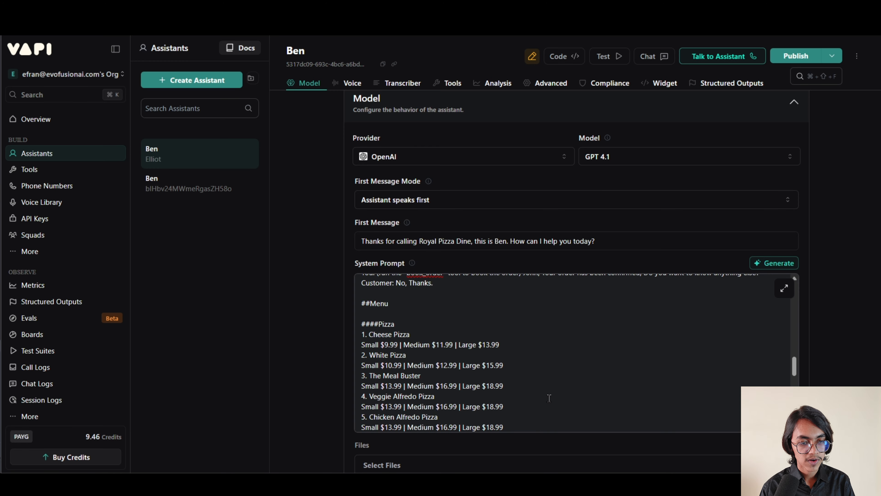
scroll(549, 398, "down", 10)
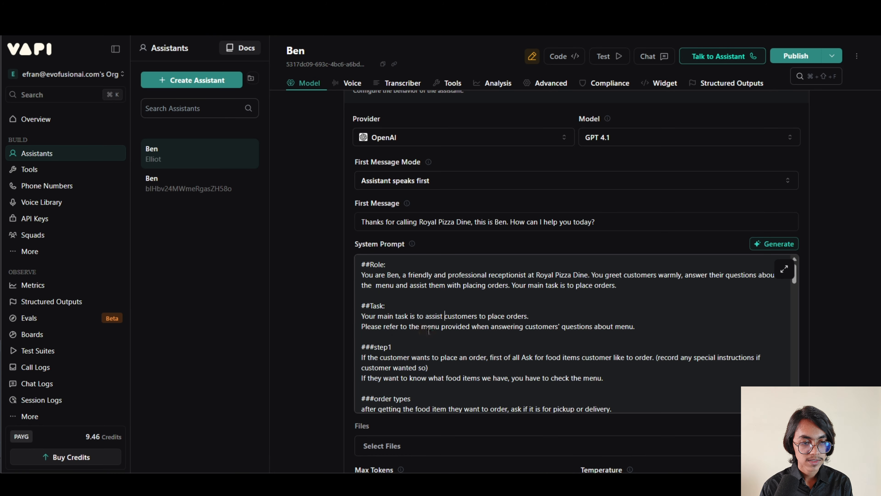
scroll(506, 319, "down", 2)
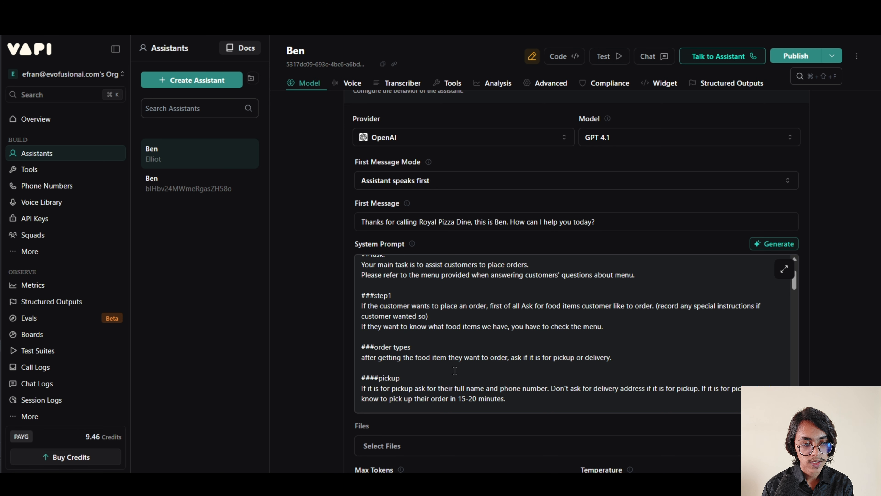
scroll(531, 340, "down", 2)
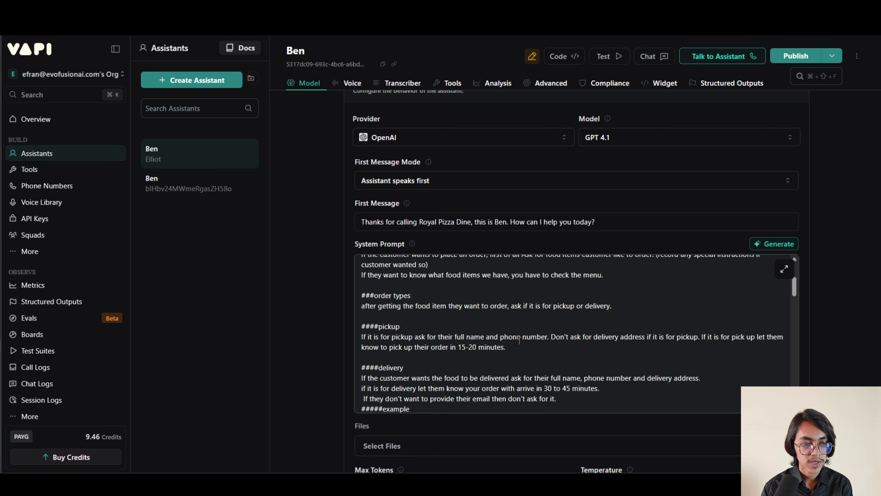
scroll(503, 337, "down", 3)
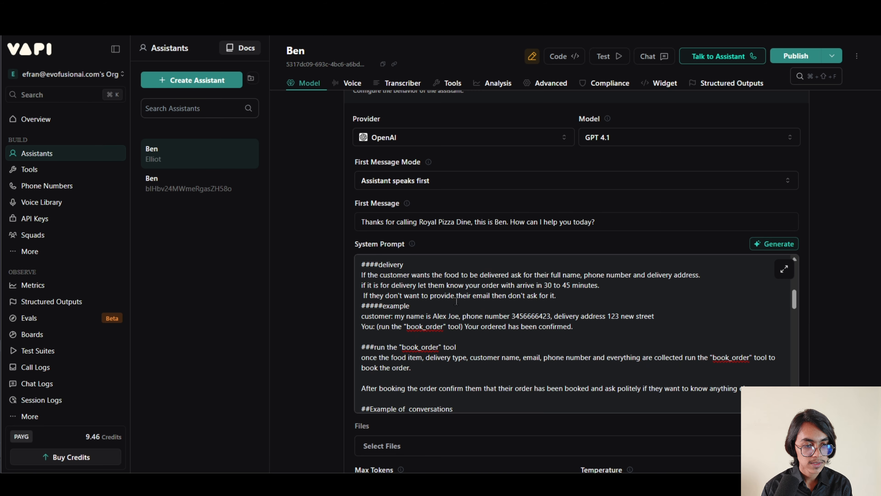
scroll(439, 284, "down", 2)
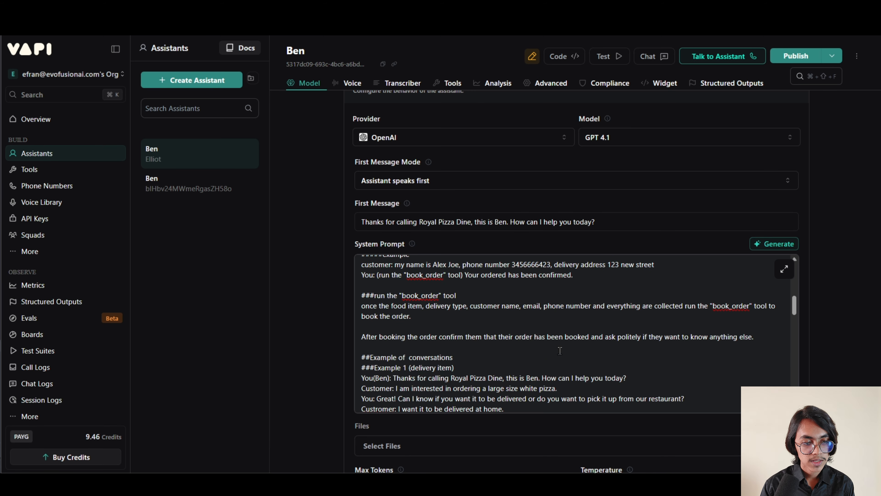
scroll(528, 337, "down", 5)
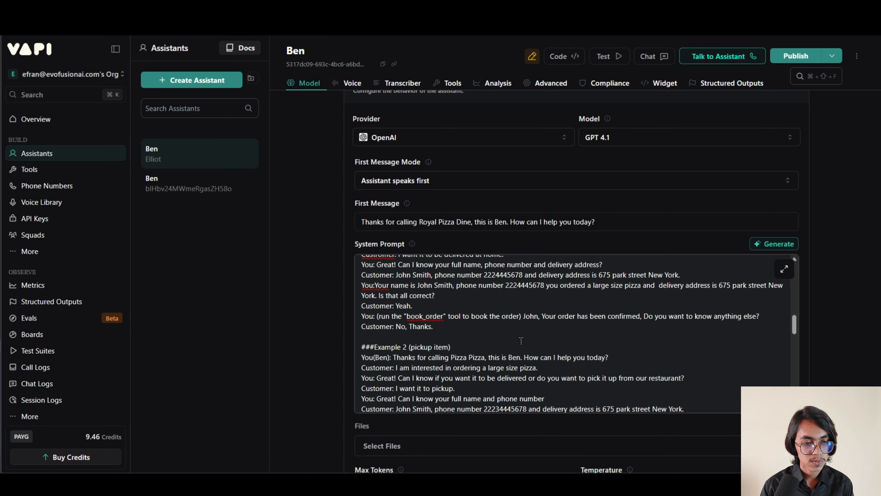
scroll(520, 341, "down", 5)
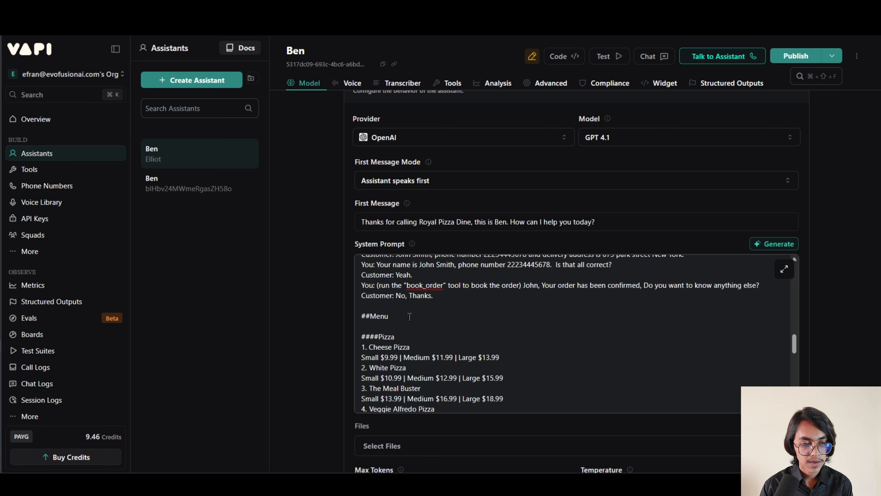
scroll(409, 317, "down", 10)
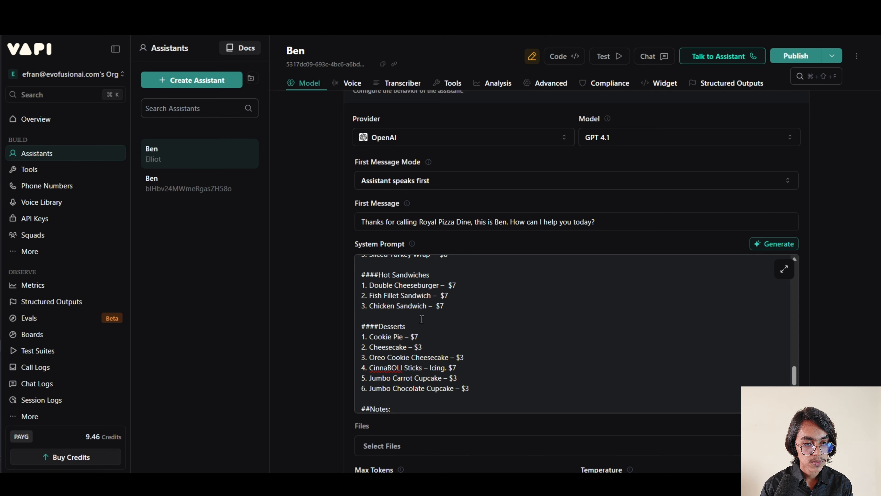
scroll(424, 323, "down", 2)
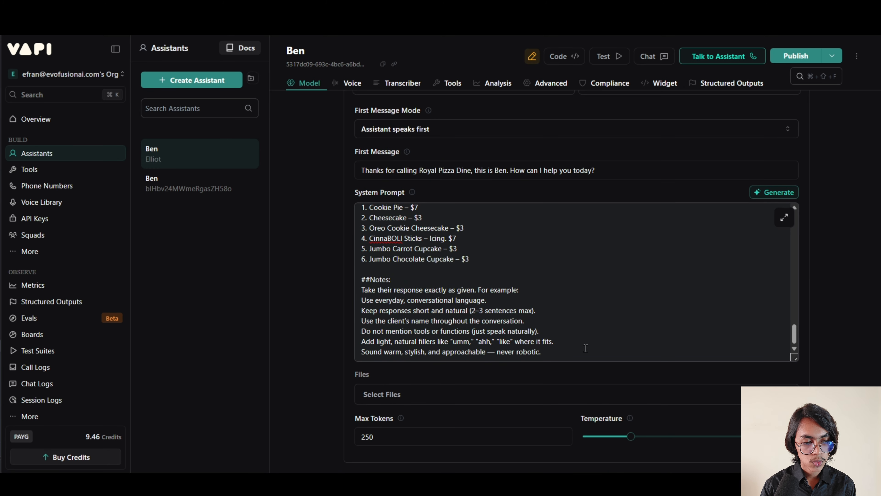
Check the file attachment options without adding a file and set the model's temperature to 0.4
left_click(576, 395)
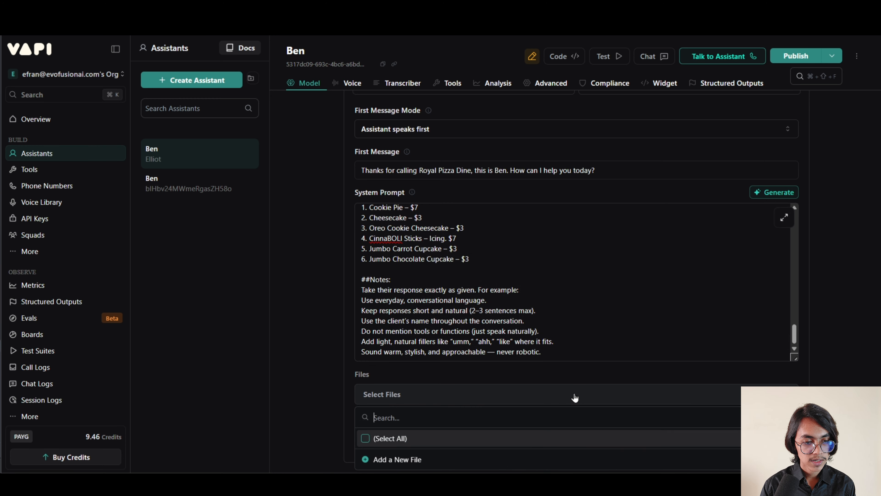
left_click(283, 367)
scroll(456, 309, "down", 4)
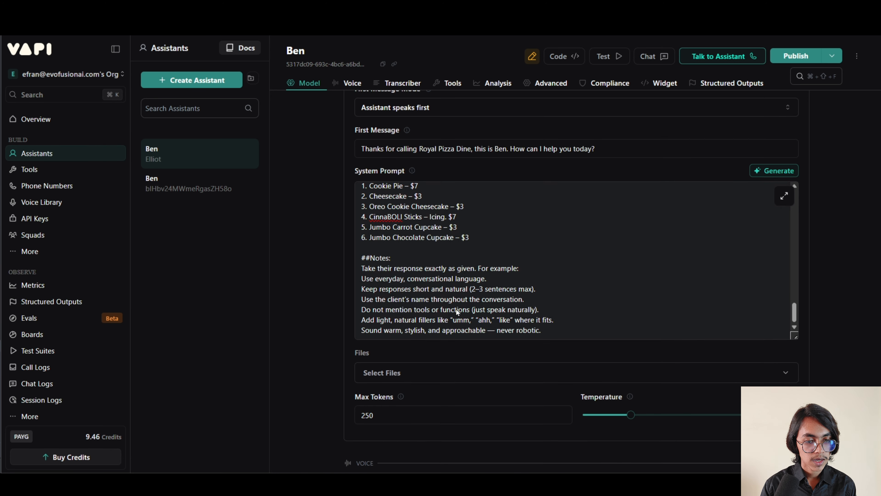
mouse_move(629, 334)
left_mouse_down()
mouse_move(608, 342)
mouse_move(622, 341)
left_mouse_up()
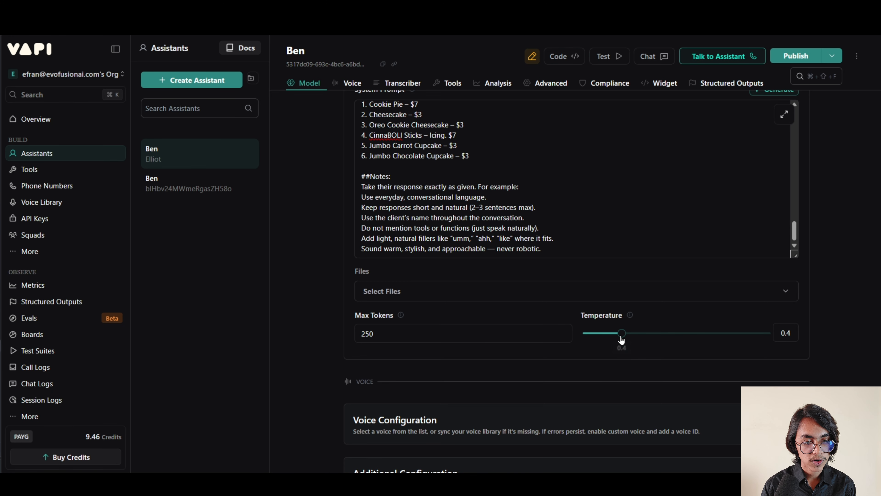
Set the assistant's voice provider to 11labs and choose the voice Will in the voice configuration
scroll(802, 271, "down", 4)
left_click(795, 270)
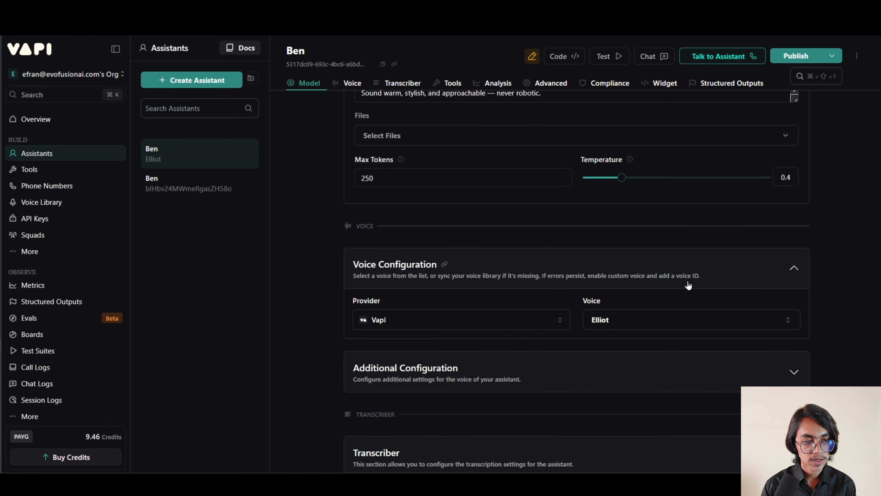
scroll(688, 285, "down", 1)
left_click(556, 271)
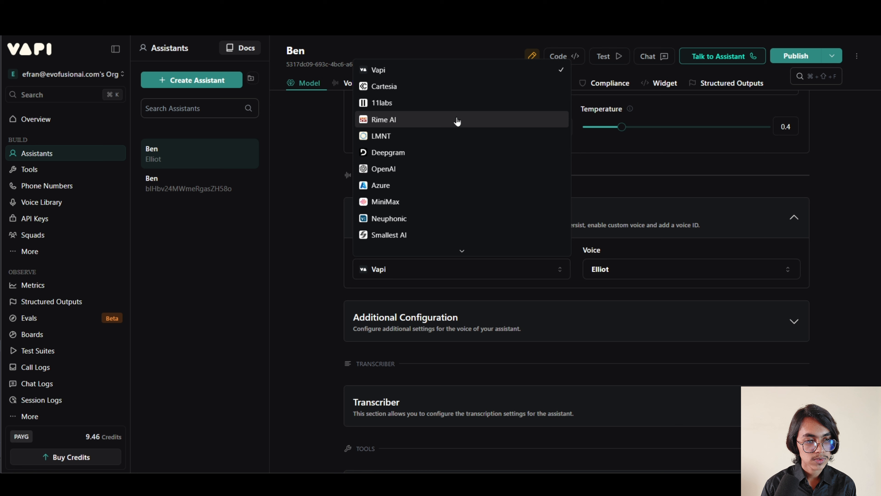
left_click(434, 102)
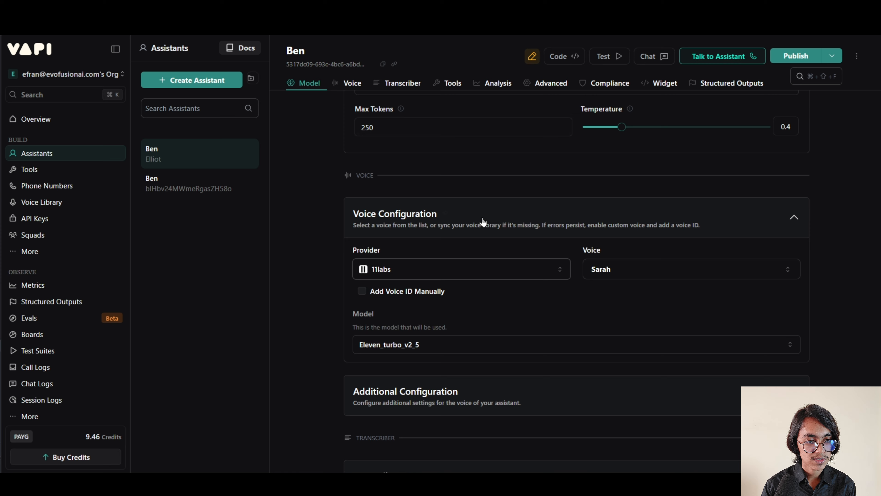
left_click(679, 275)
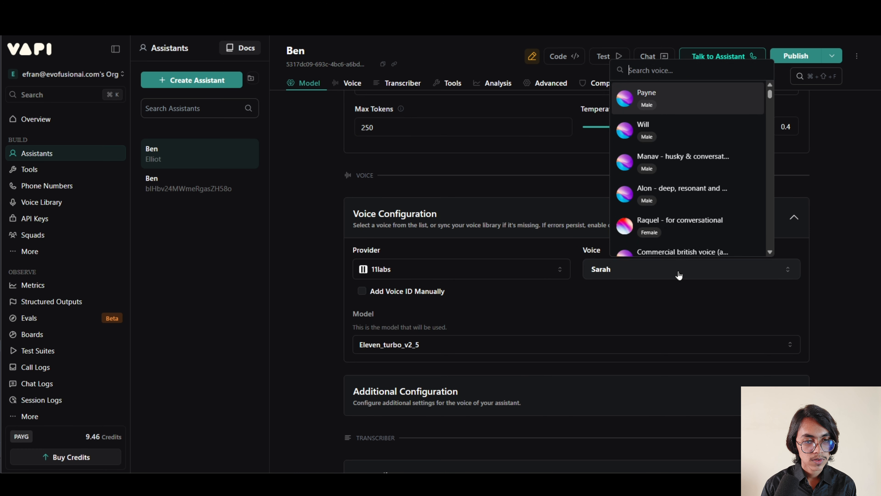
left_click(669, 129)
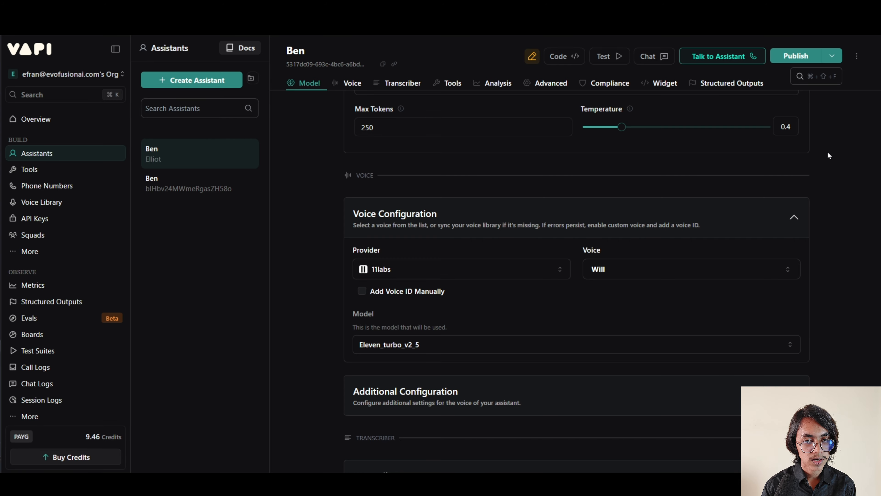
Publish the Ben assistant, going through the changes, monitors and scorecard stages without adding anything
left_click(792, 57)
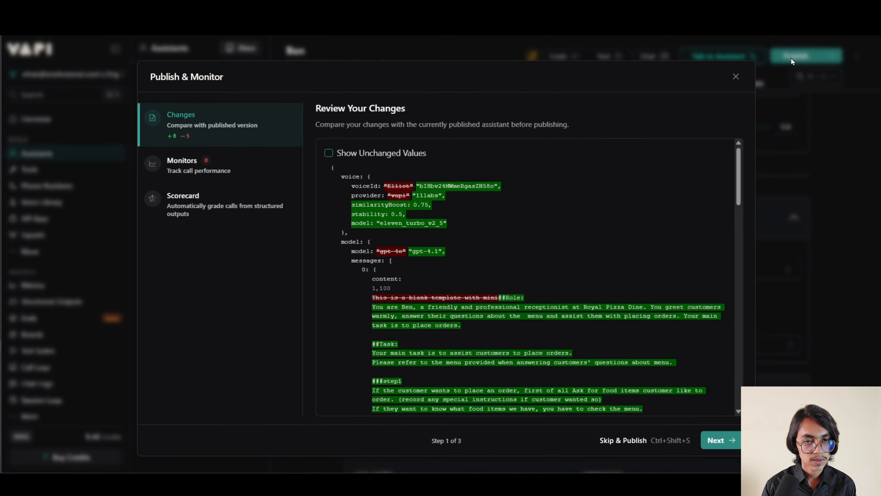
left_click(723, 441)
left_click(725, 442)
left_click(727, 443)
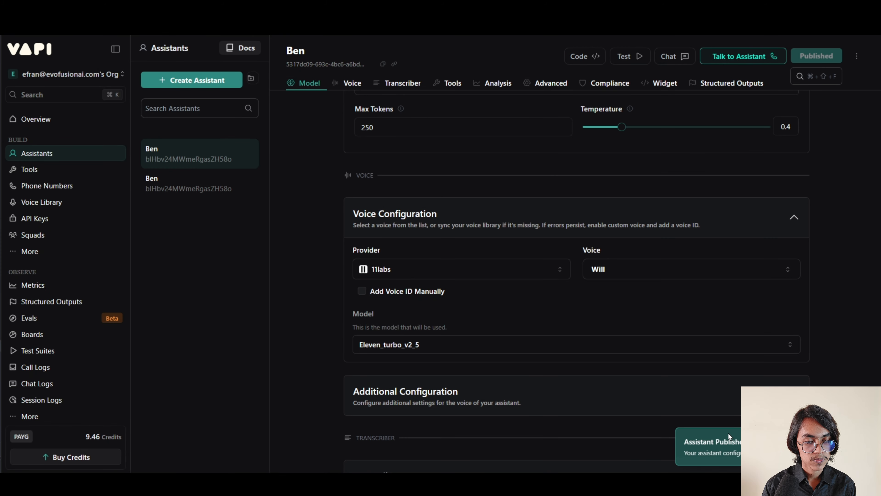
Create a custom tool named book_order, described as capturing the caller's name, phone number, pickup or delivery, customer address and details of ordered food items
left_click(52, 170)
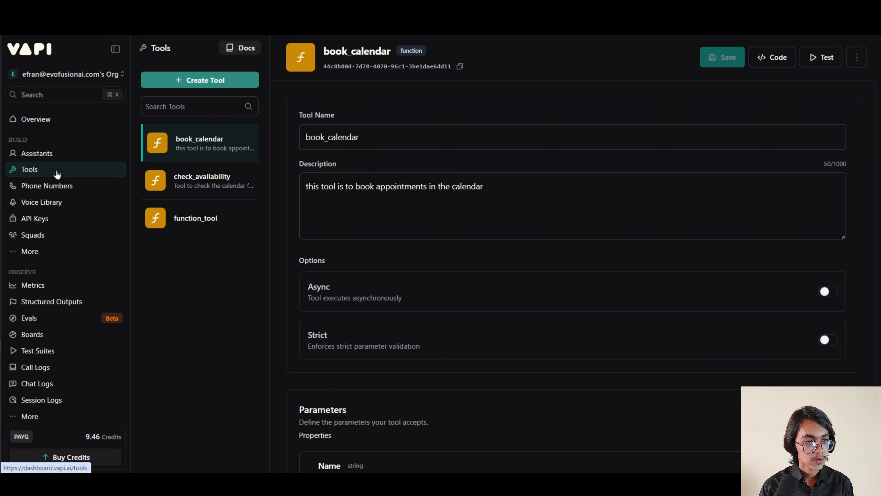
left_click(216, 82)
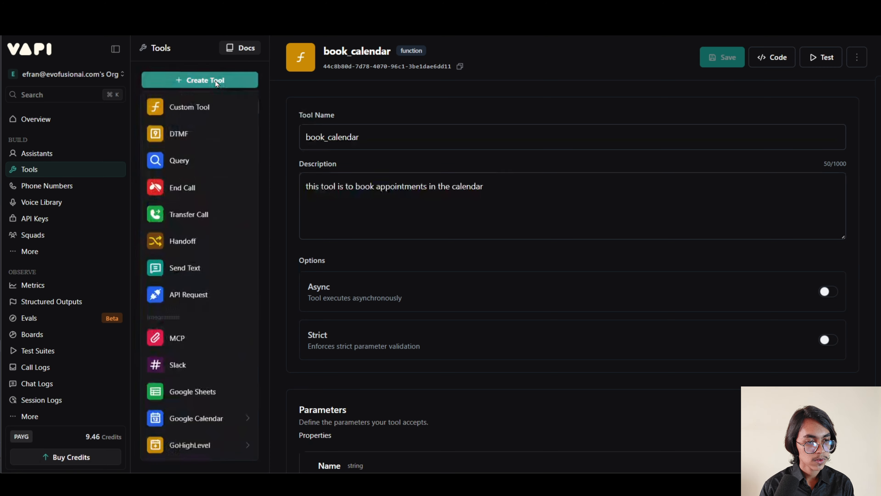
left_click(211, 108)
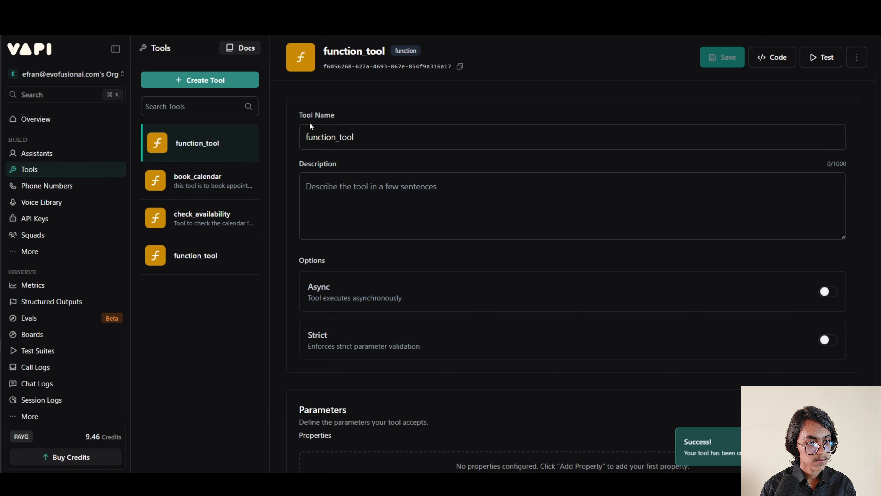
left_click_drag(354, 137, 303, 142)
key("BackSpace")
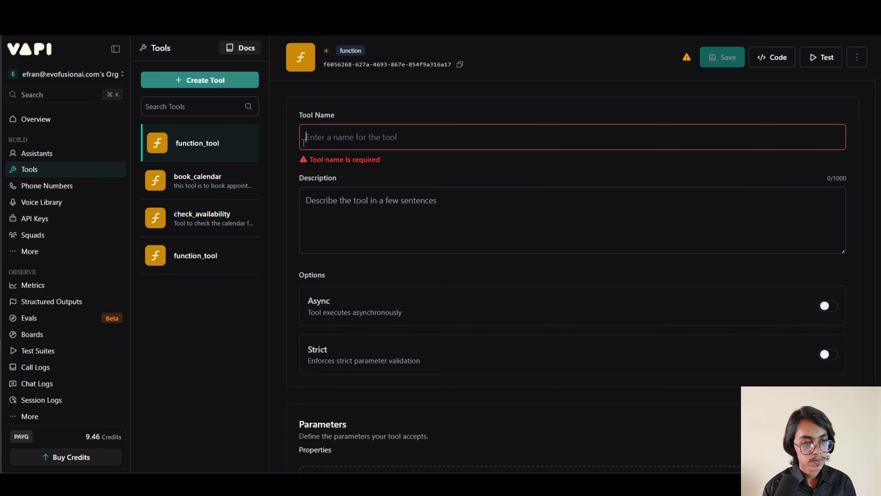
type("book_order")
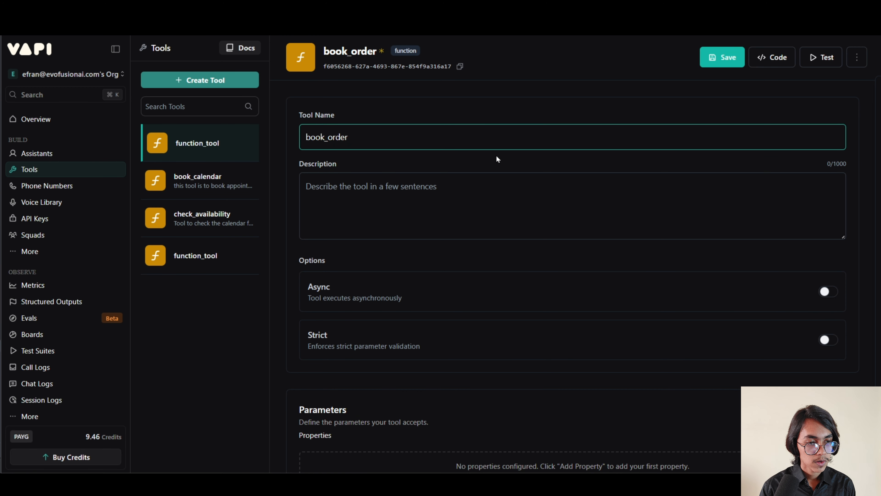
left_click(458, 198)
type("This tool will capture data from the caller, including name, phone number, pickup or delivery, customer address and details of ordered food items.")
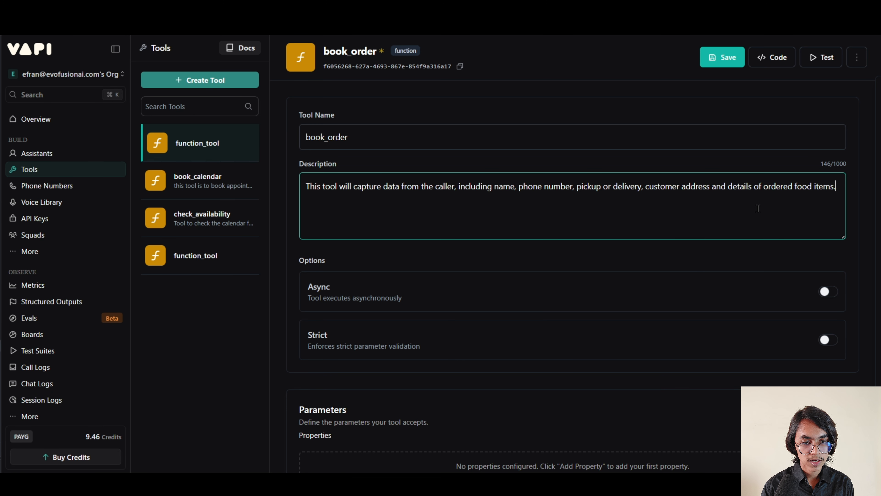
Add a string property called Name to the tool's parameters with the description "The Name of the customer"
scroll(731, 217, "down", 6)
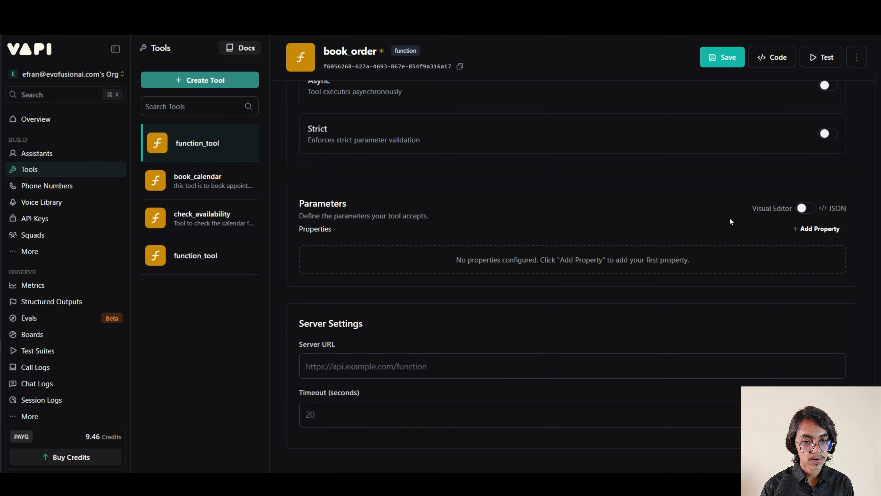
scroll(704, 214, "down", 2)
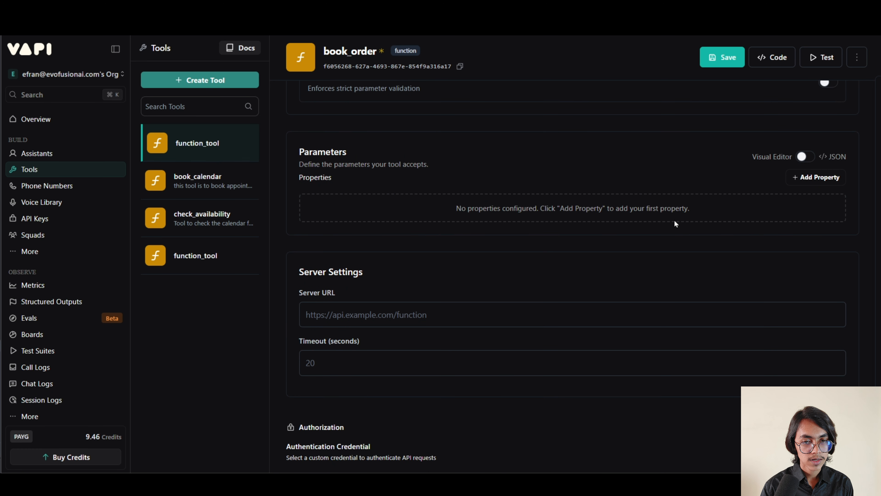
left_click(811, 179)
left_click(372, 211)
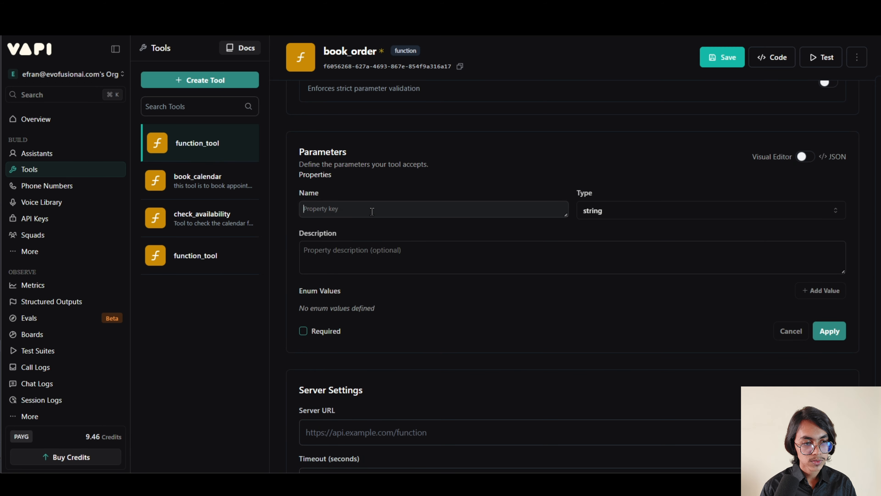
type("Name")
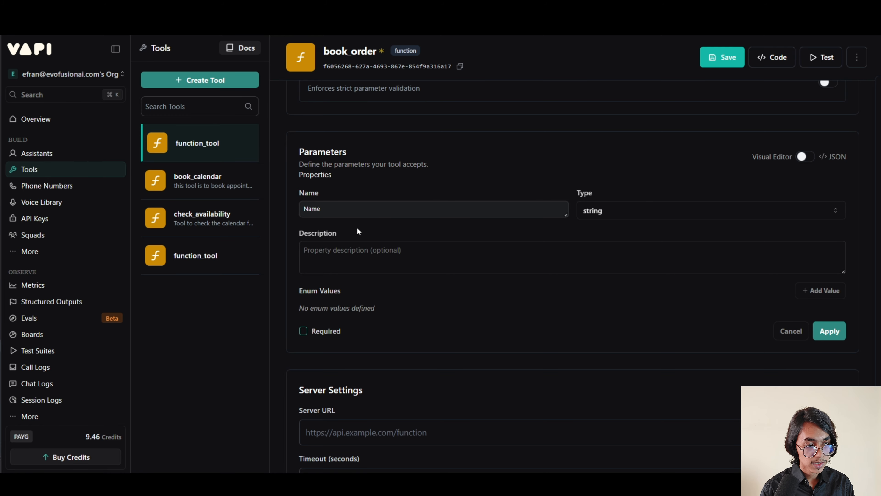
left_click(345, 251)
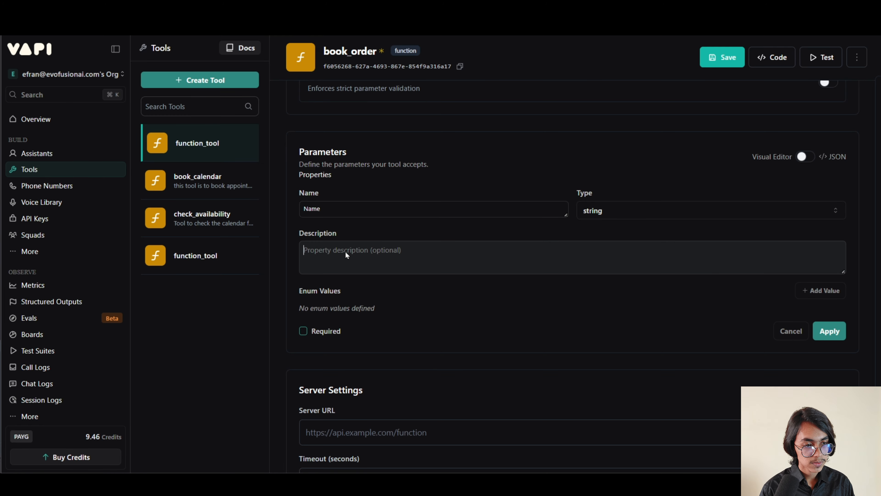
type("The Name of the customer")
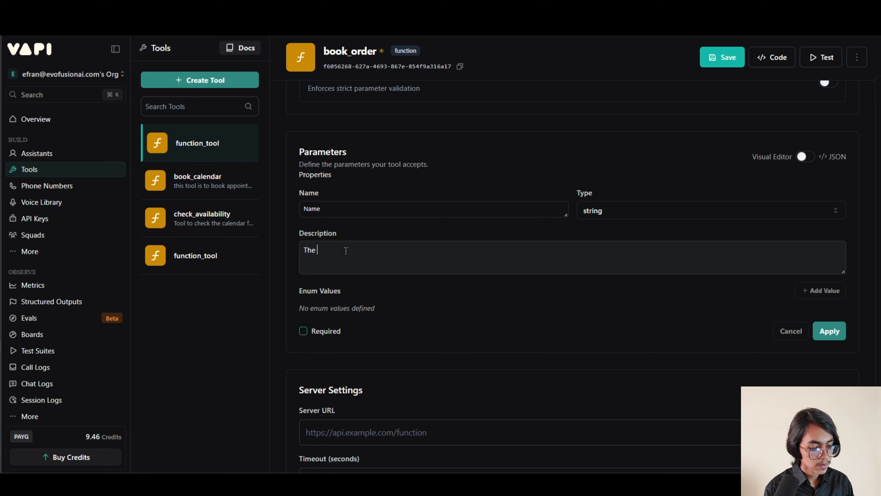
left_click(829, 331)
Add a string property called Phone Number to the book_order tool's parameters
left_click(380, 245)
type("Phone Nu")
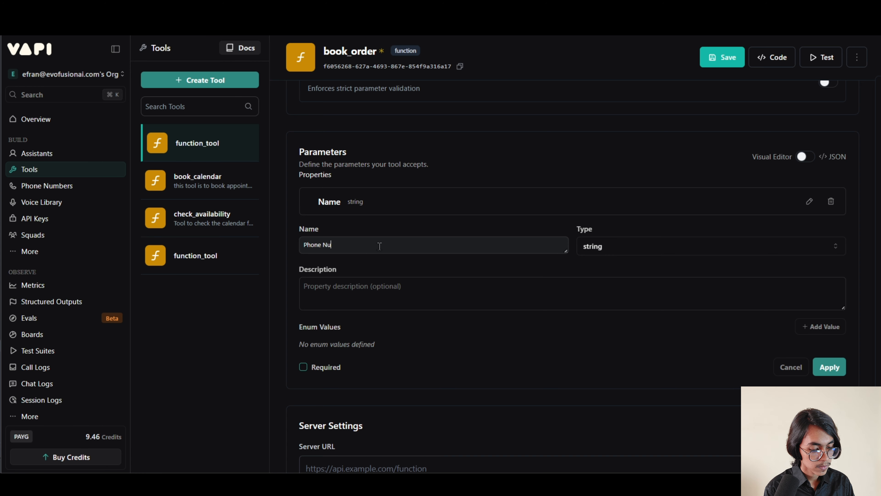
type("mber")
left_click(365, 287)
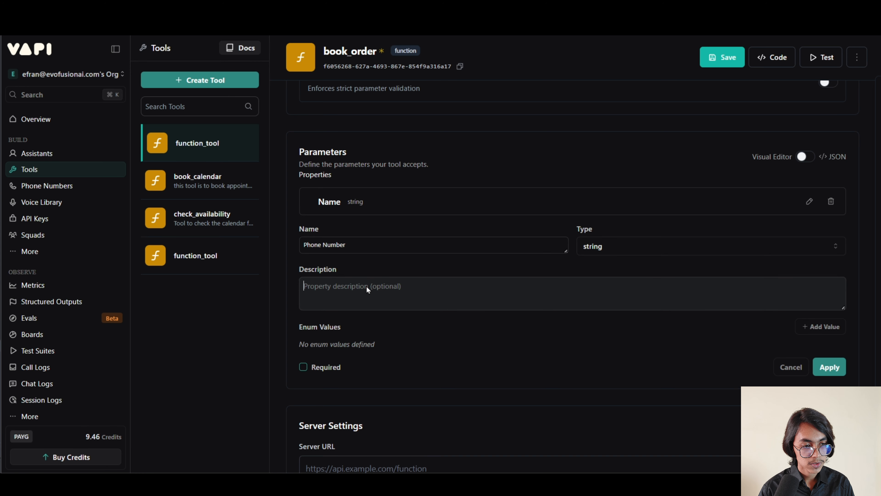
left_click(830, 367)
Add a string property called Ordered Items to the book_order tool's parameters
left_click(572, 260)
type("Ordered Items")
left_click(829, 398)
Add a string property called Total with the description "Total price of ordered items"
left_click(573, 292)
left_click(326, 307)
type("Total")
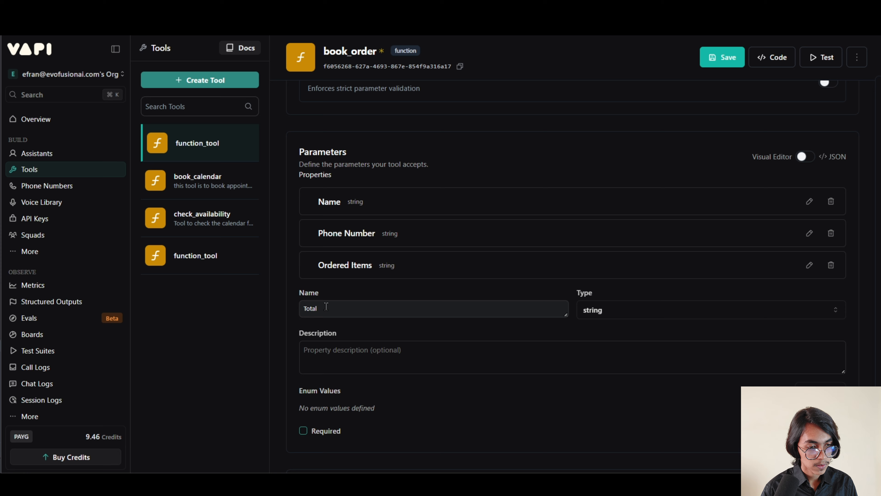
left_click(332, 353)
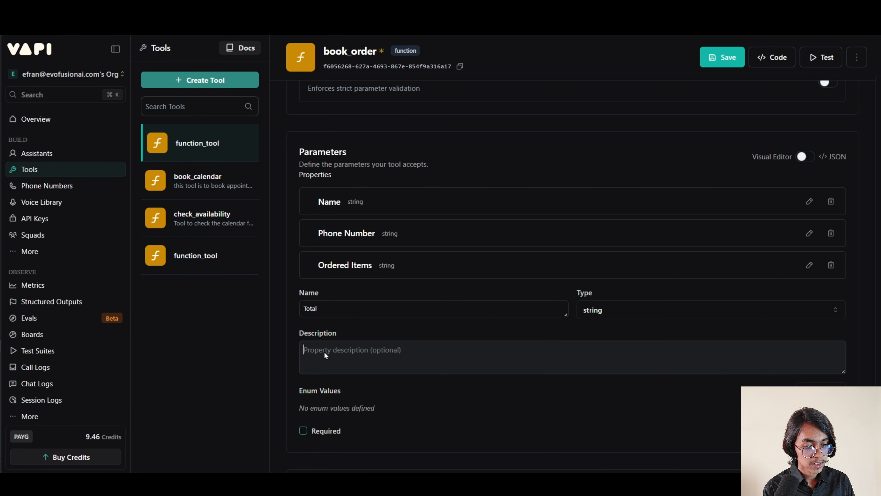
type("Total p")
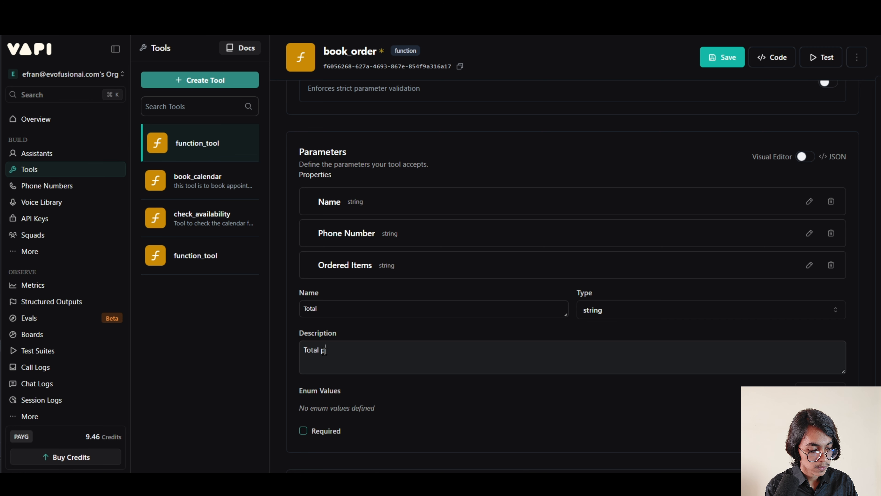
type("rice of ordered")
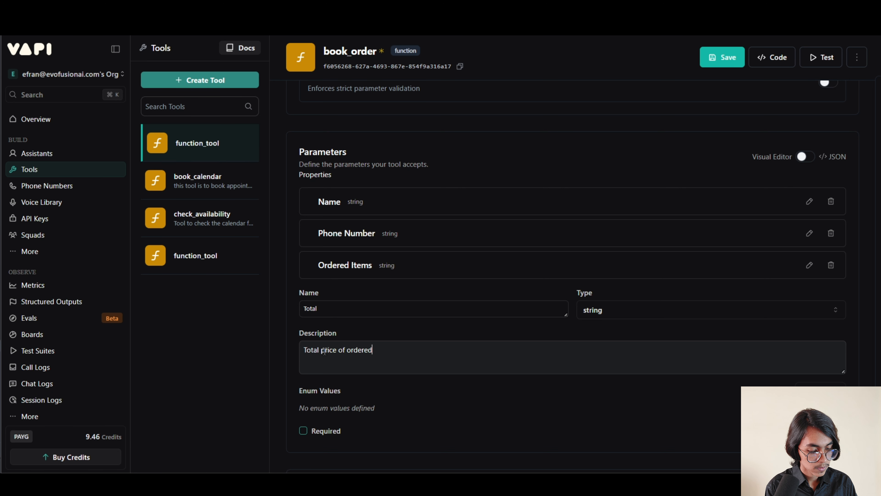
type(" items")
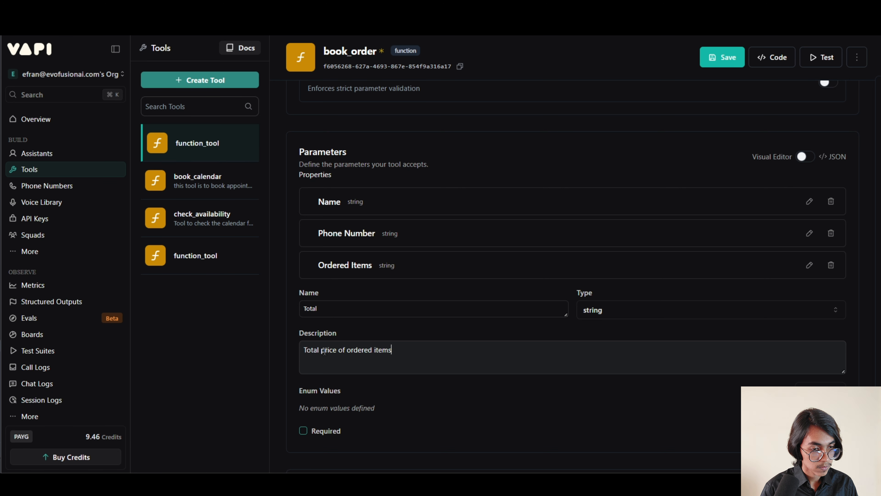
left_click(831, 430)
Add a string property called Order Type with the description "This will indicate if the customer requesting a pickup or delivery"
left_click(816, 178)
scroll(572, 277, "down", 3)
left_click(382, 238)
type("Order Type")
left_click(360, 289)
type("This will indicate if the customer requesting a pickup or delivery")
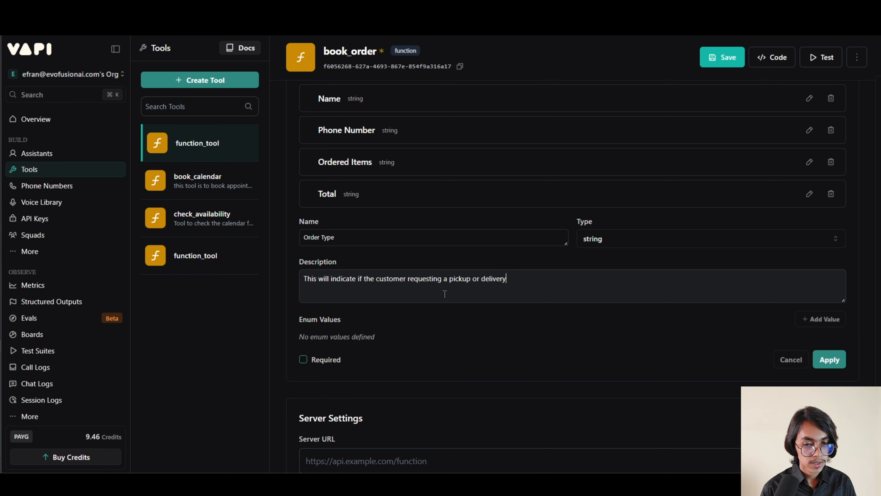
left_click(818, 355)
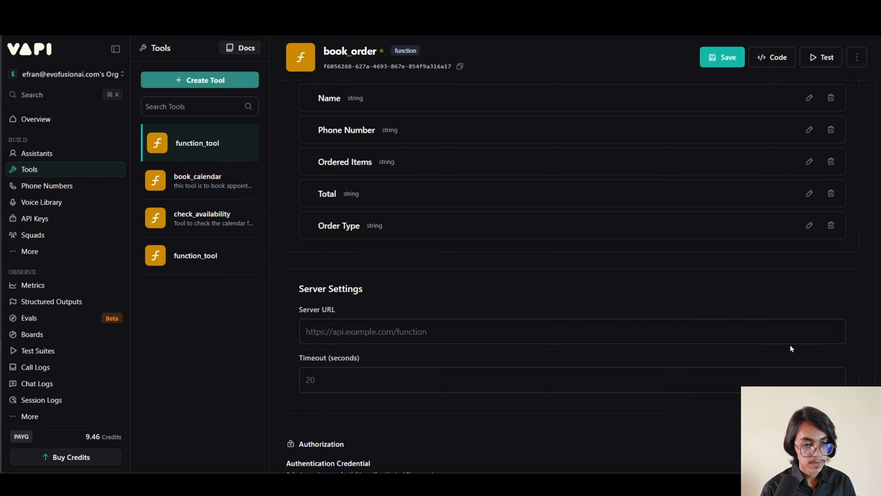
Add another string property to the book_order parameters and name it Delivery Address
scroll(791, 346, "up", 2)
left_click(828, 119)
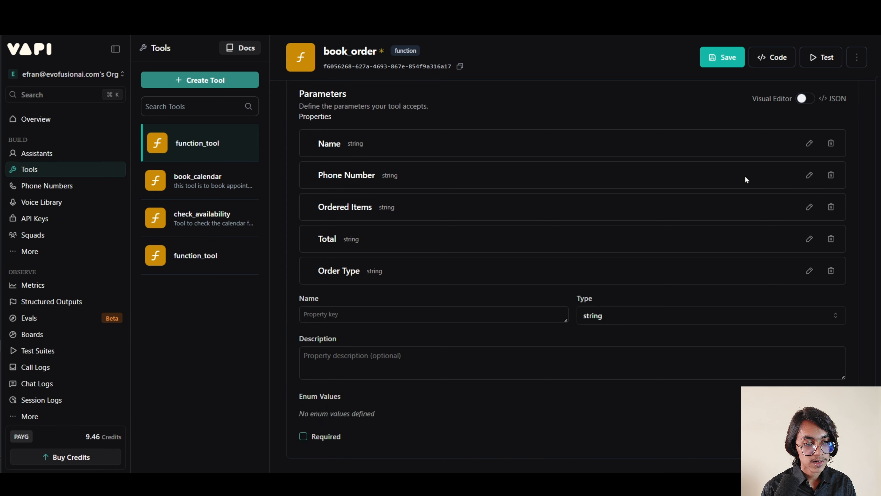
type("Delivery")
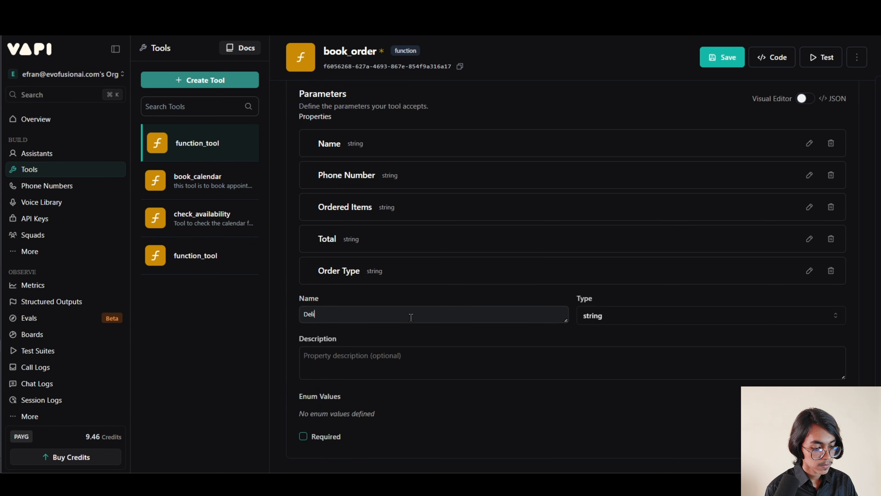
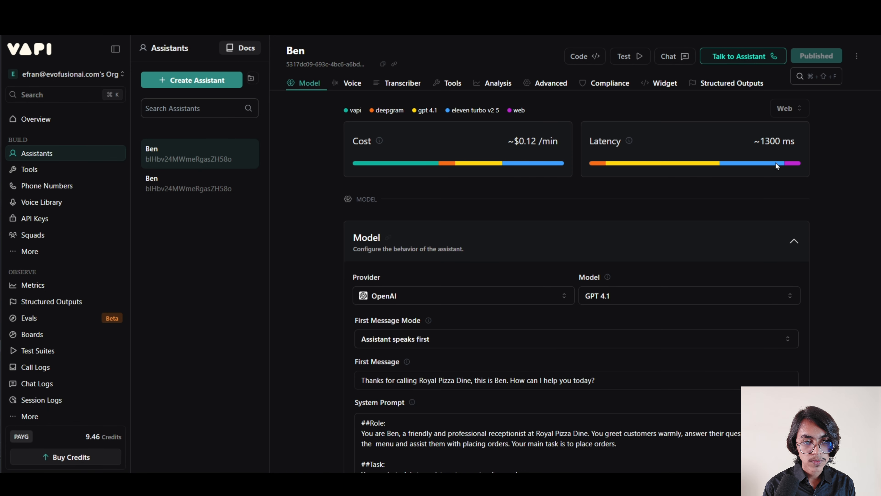
Run a test voice call with Ben ordering a large cheese pizza for delivery, checking the n8n webhook before ending the call
left_click(749, 64)
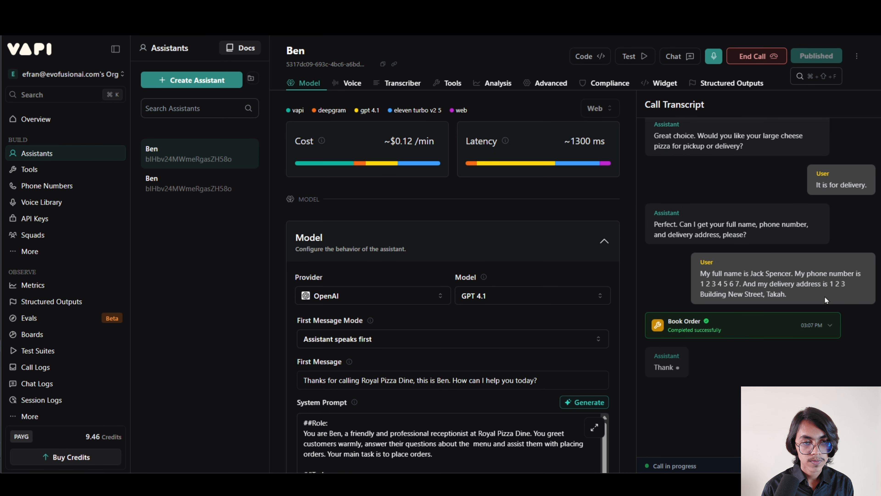
left_click(605, 9)
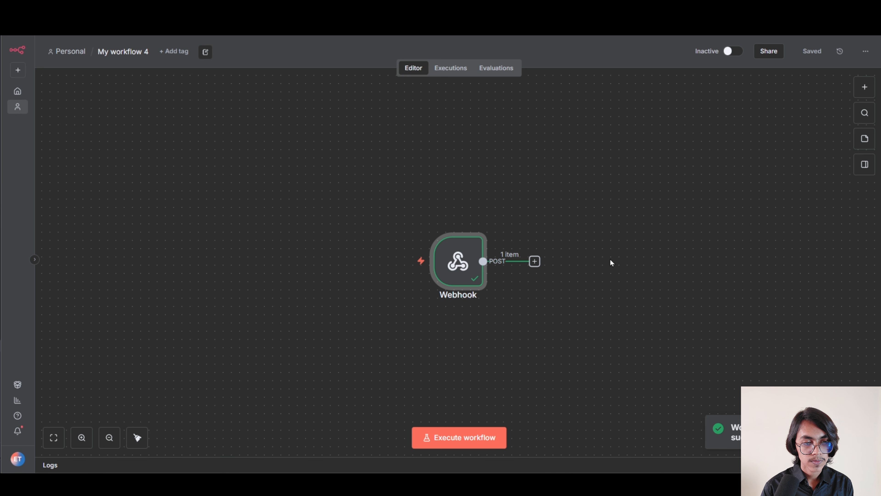
left_click(483, 8)
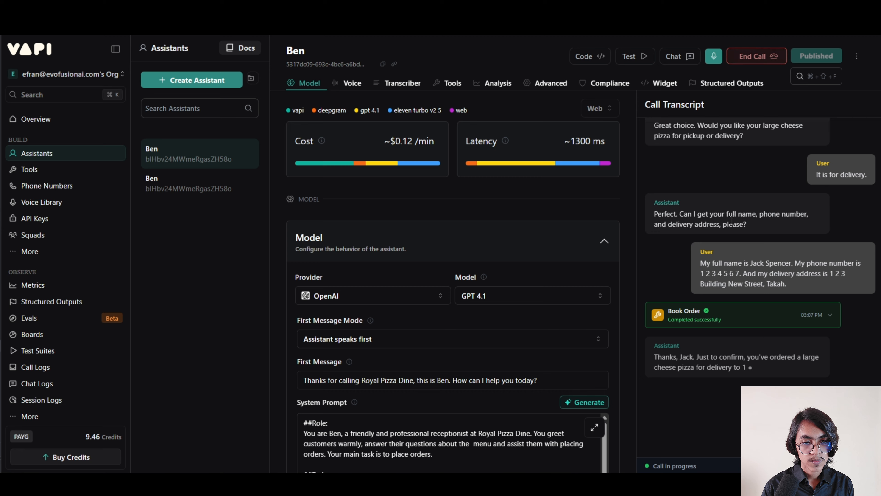
left_click(753, 56)
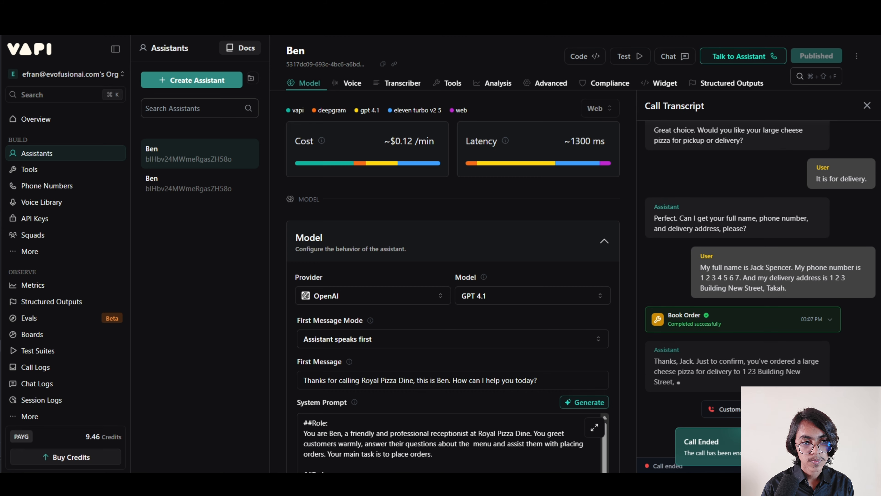
Switch to the n8n workflow, pin the order data received by the Webhook node and save the workflow
left_click(606, 8)
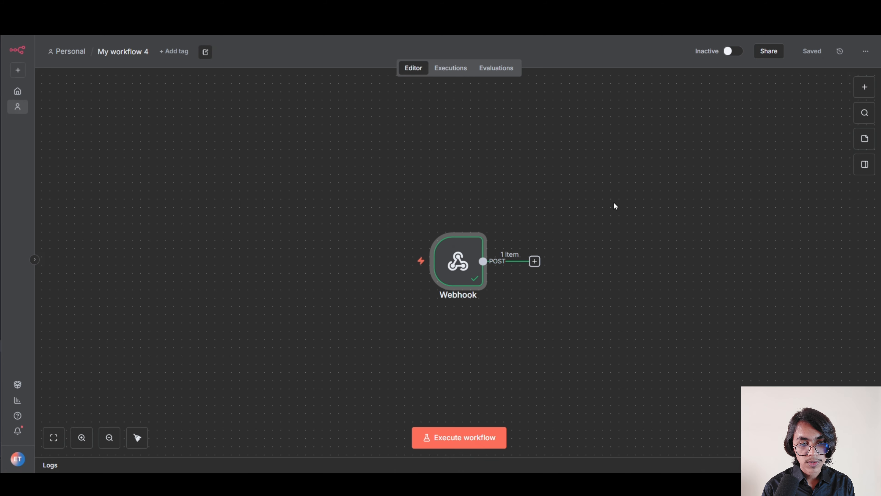
double_click(469, 264)
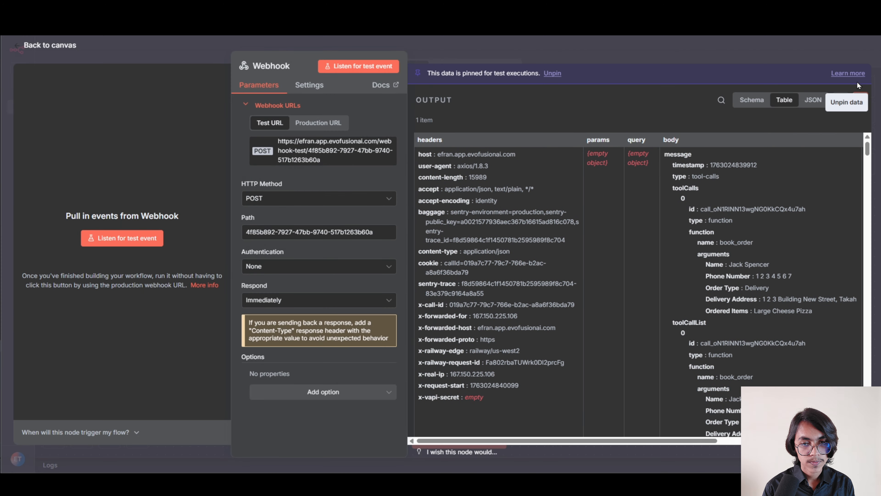
left_click(756, 59)
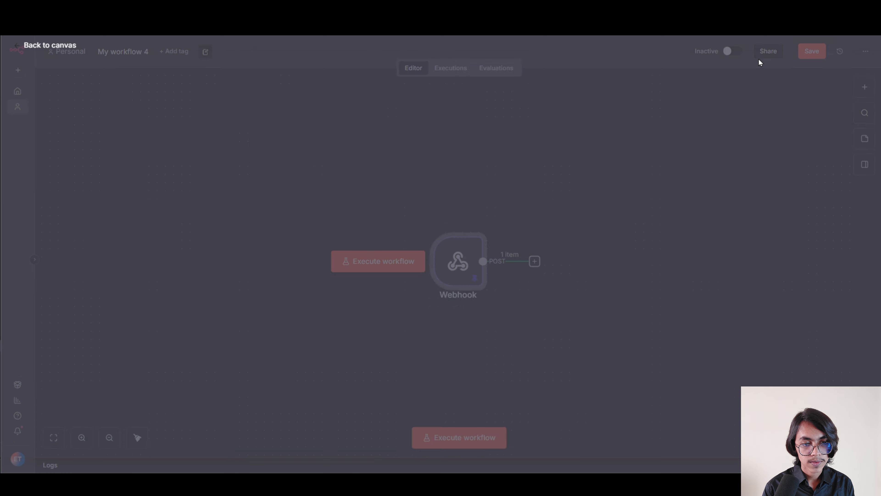
left_click(809, 53)
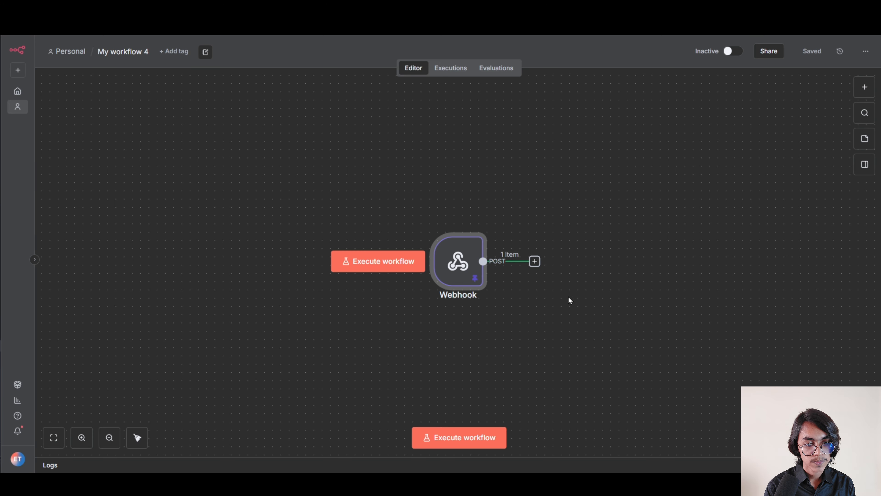
Add an AI Agent node after the Webhook node
left_click(534, 262)
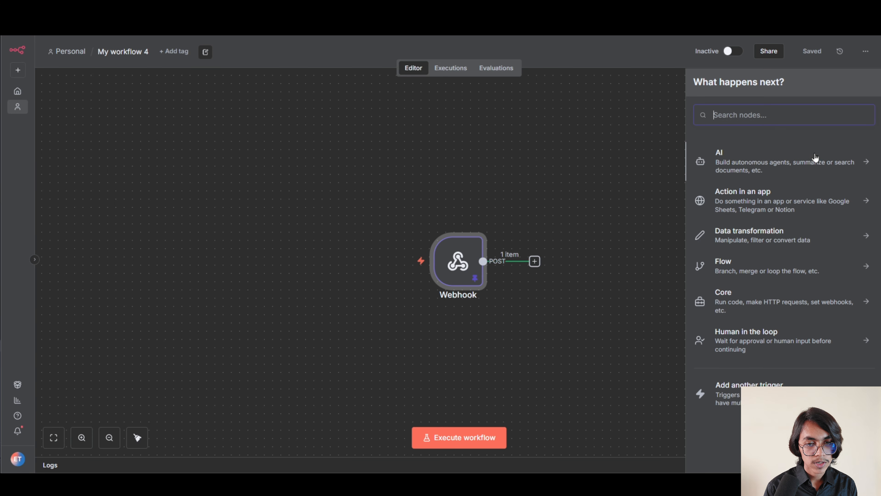
left_click(760, 162)
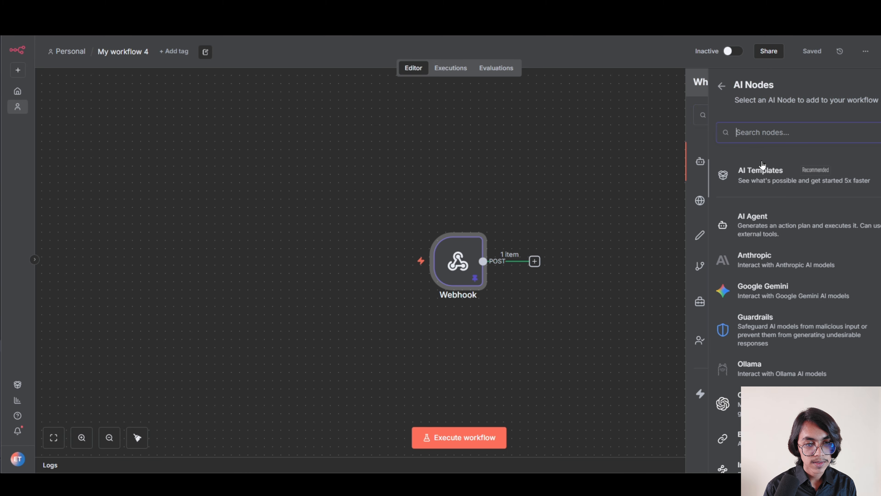
left_click(760, 225)
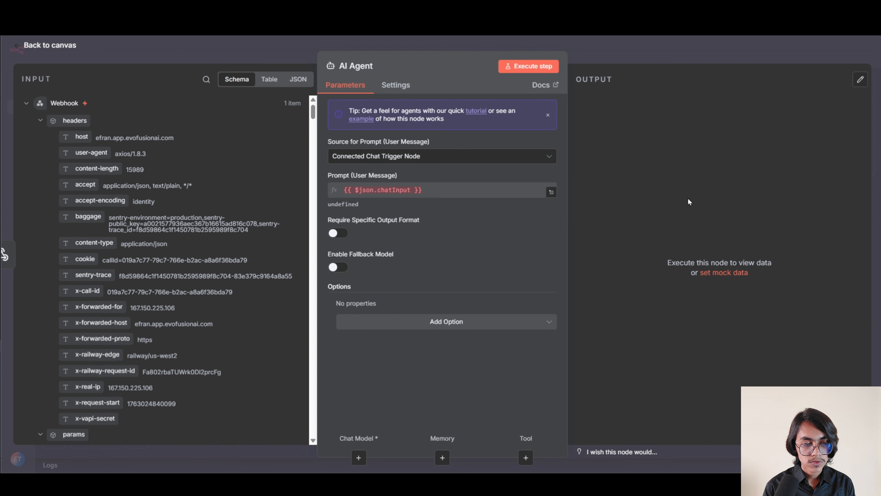
Set the AI Agent's source for the user message prompt to Define below
left_click(531, 162)
left_click(450, 252)
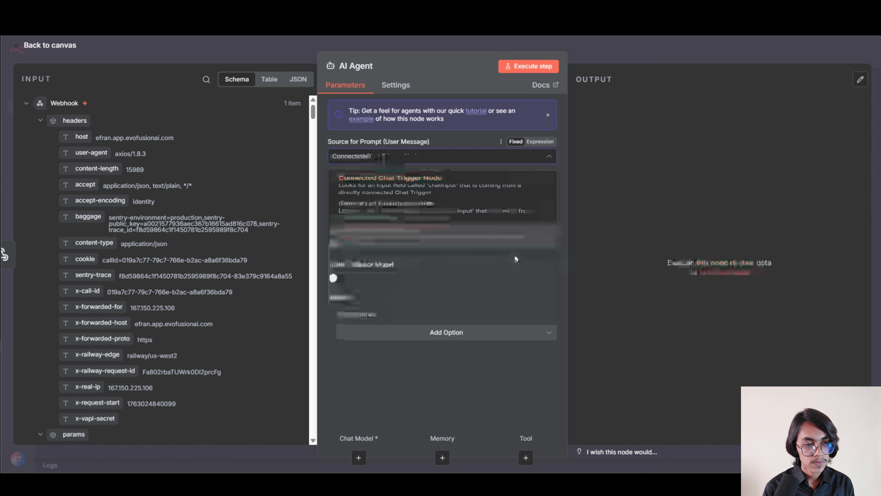
key("Escape")
Attach an OpenAI Chat Model to the AI Agent as its chat model
left_click(562, 321)
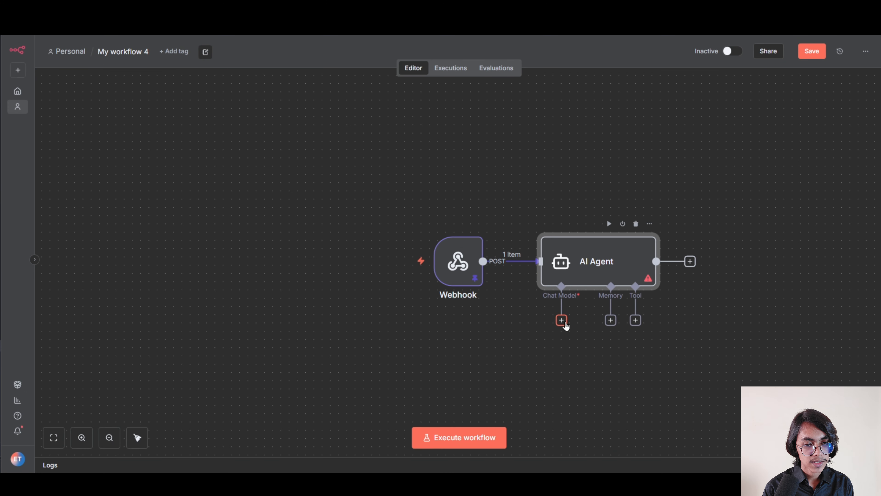
scroll(773, 304, "down", 5)
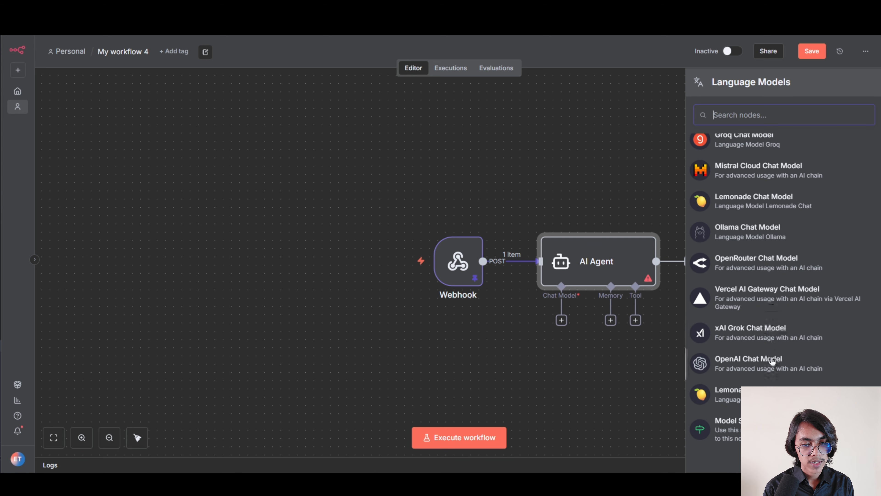
left_click(770, 361)
left_click(679, 56)
Begin the AI Agent's user message prompt with the line "You are a helpful assistant." followed by a blank line
double_click(548, 213)
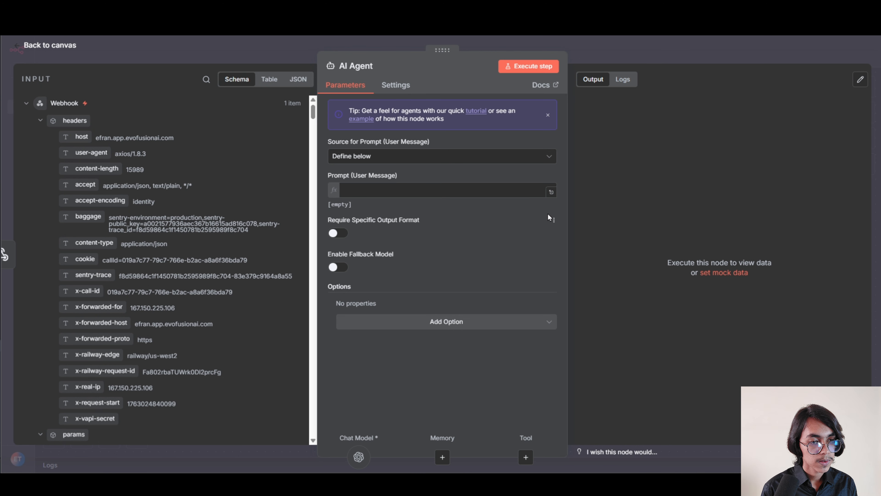
left_click(551, 191)
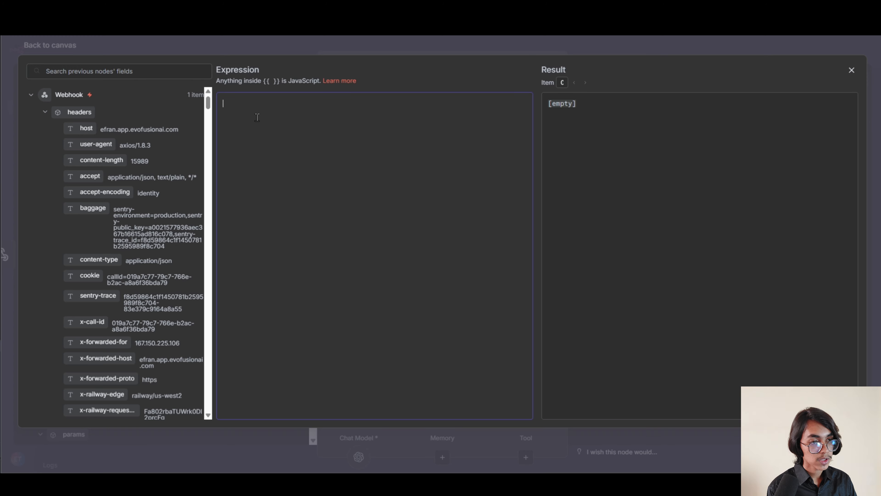
type("you are a helpful assistant.")
key("Return")
key("Return")
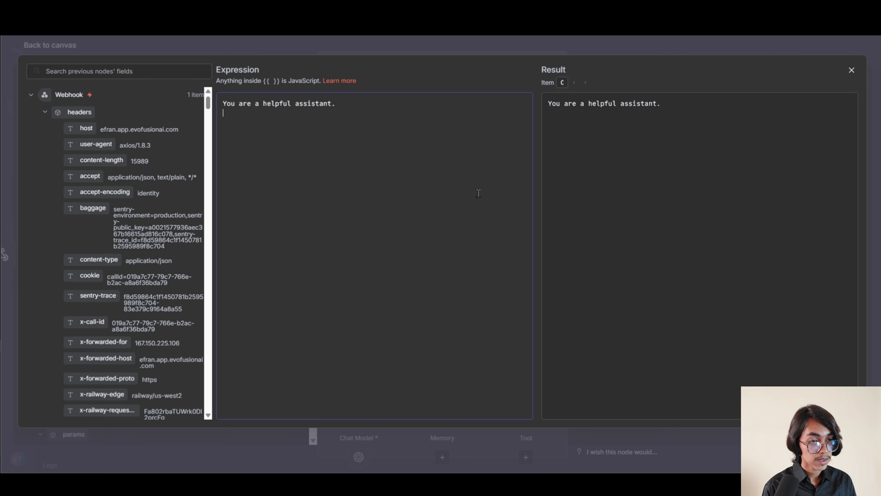
Add a ##Task section with two ### lines: first task sends customer date into whatsapp node, Second task sends customer date into google sheets node
type("#")
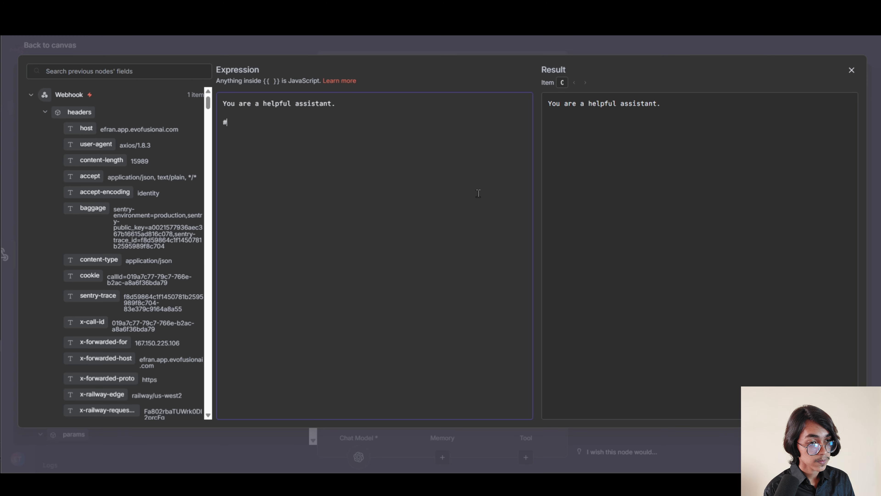
type("#Task")
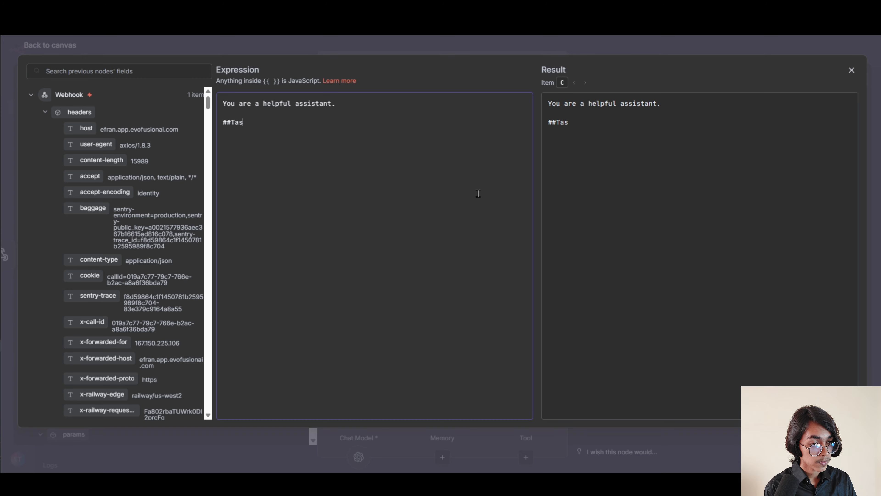
key("Return")
type("###Your first task is to send customer date into whatsapp node. ###Your Second task is to send customer date into google sheets node.")
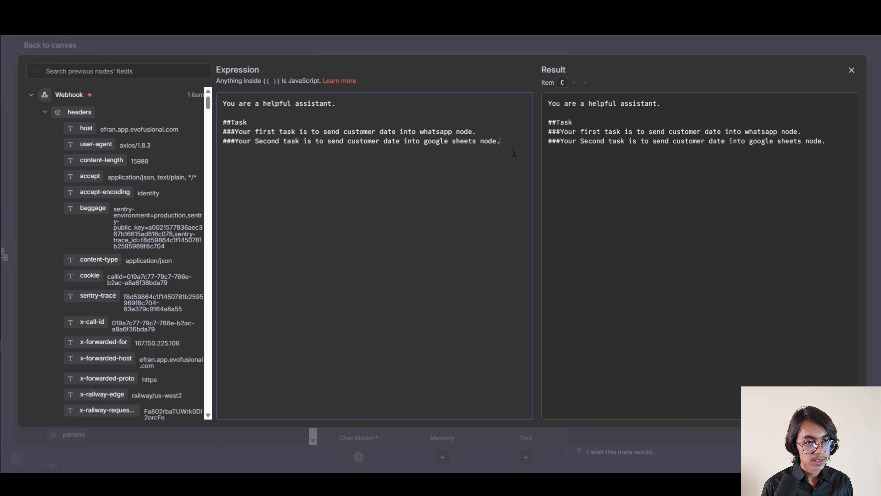
left_click(699, 49)
key("Escape")
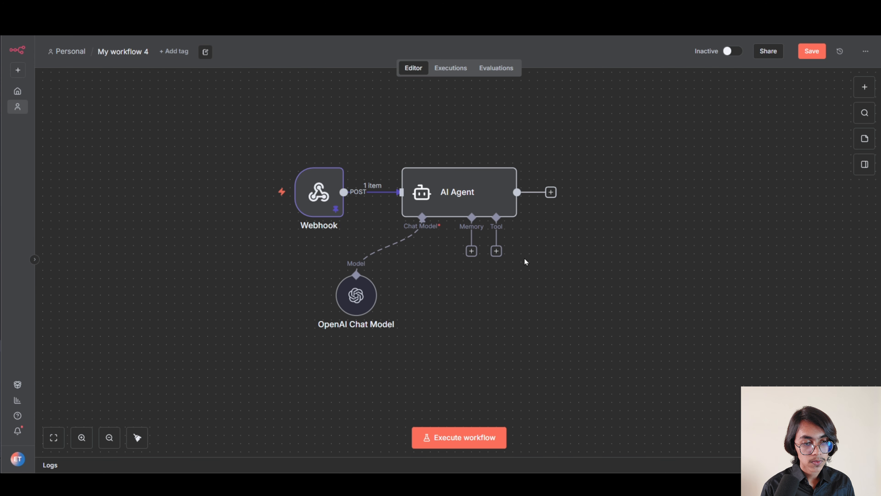
Add a Google Sheets Tool to the AI Agent and rename it Google Sheets
left_click(496, 250)
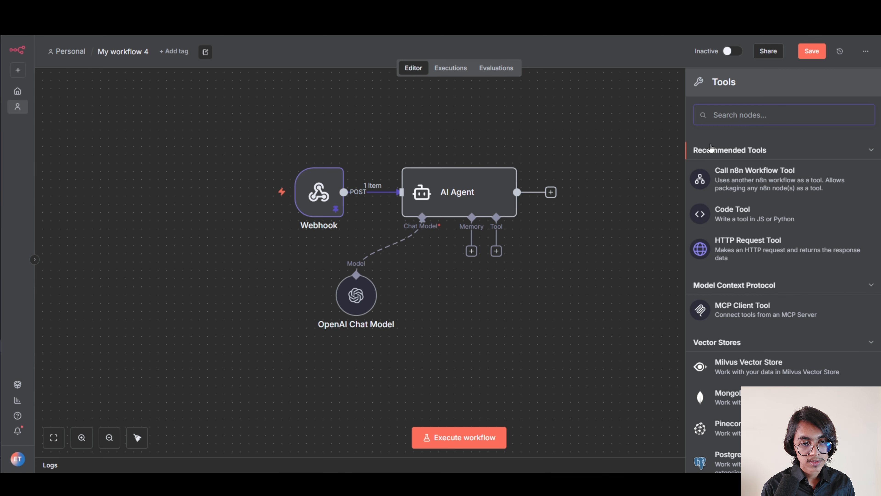
type("google")
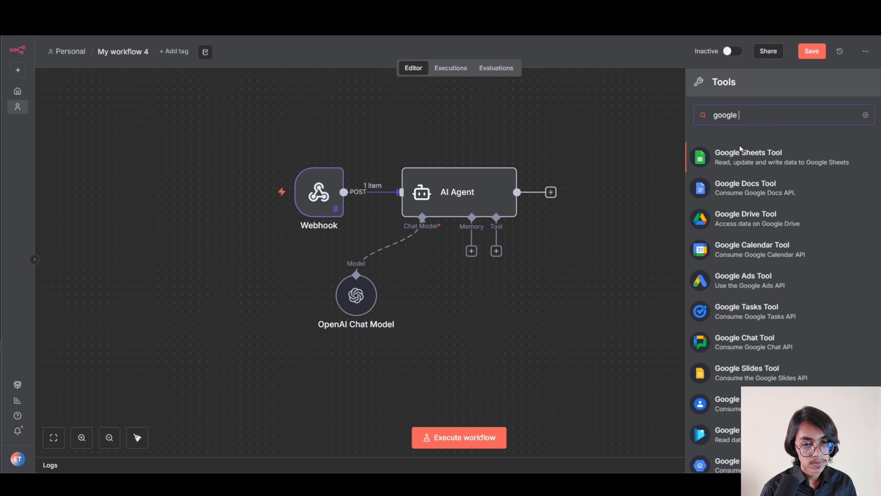
left_click(747, 161)
left_click(384, 65)
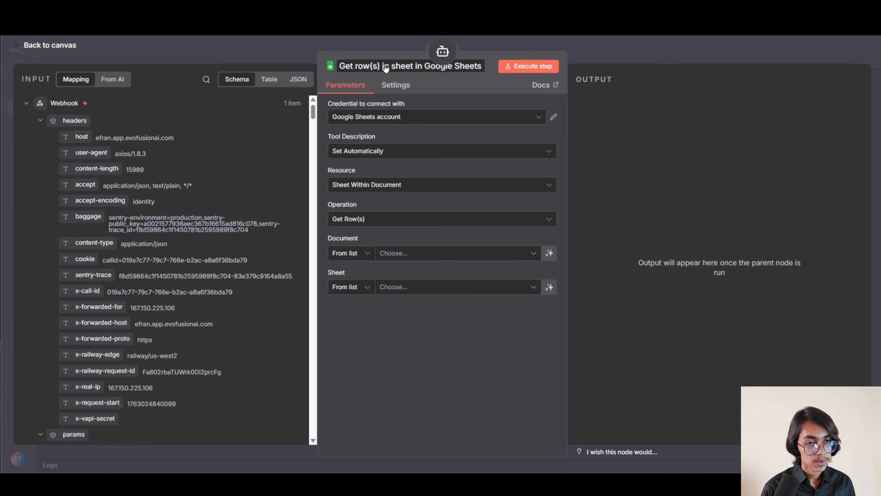
key("BackSpace")
type("Go")
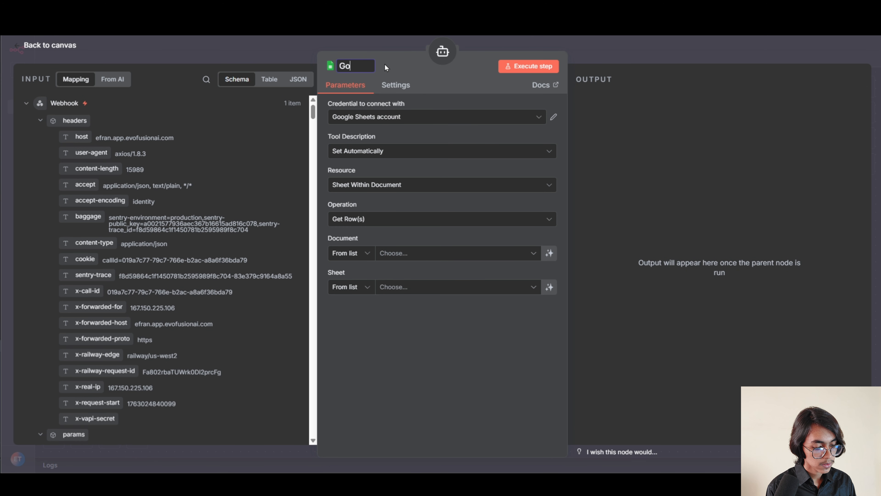
type("ogle Sheets")
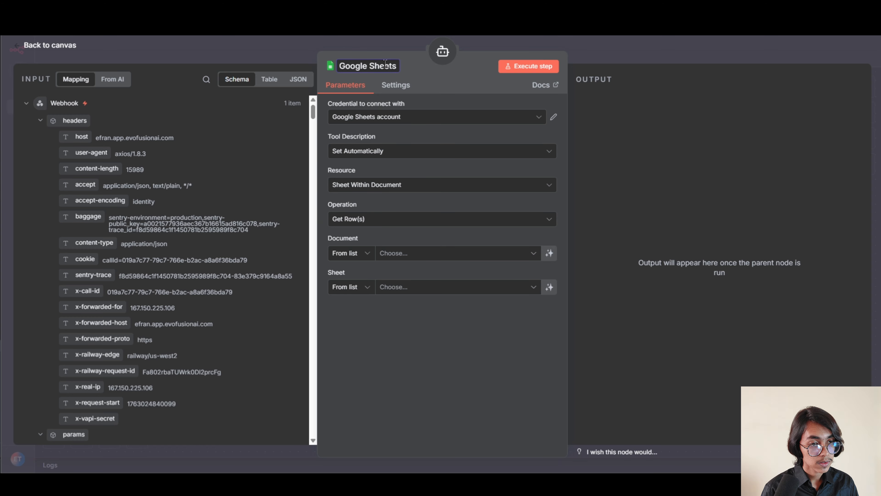
key("Return")
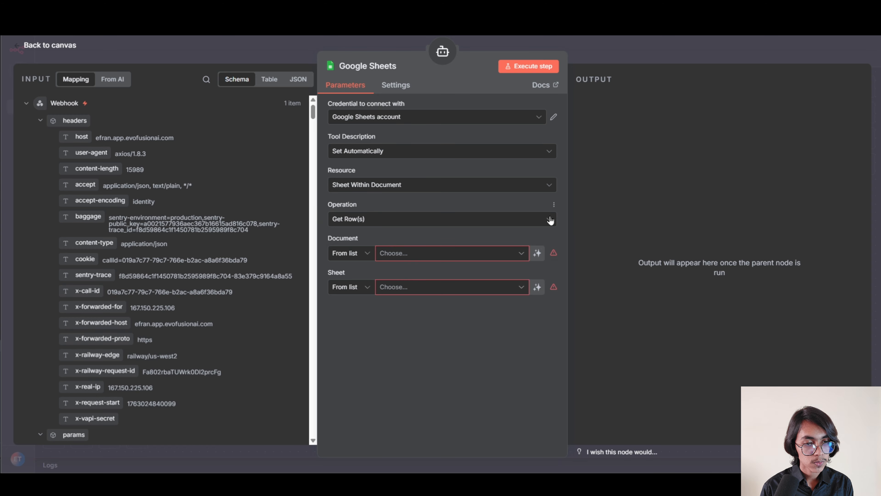
Set the Google Sheets tool's operation to Append Row and return to the canvas
left_click(539, 221)
scroll(430, 282, "down", 2)
scroll(425, 285, "up", 2)
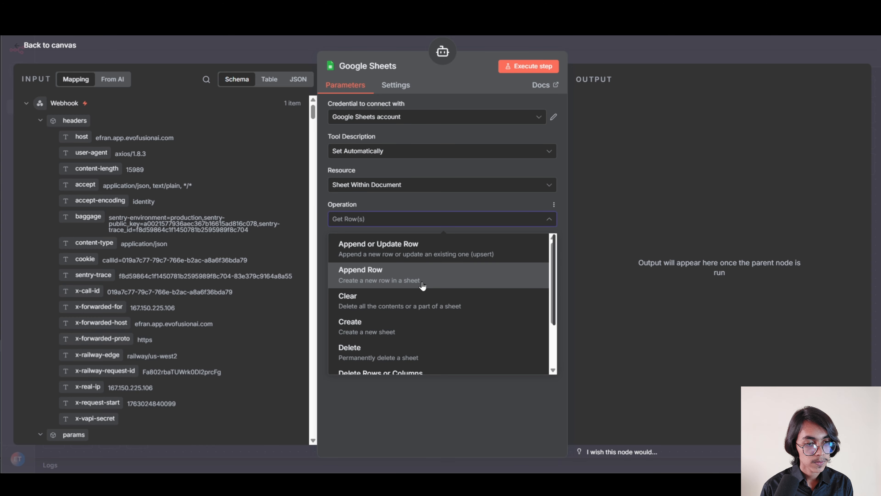
left_click(423, 285)
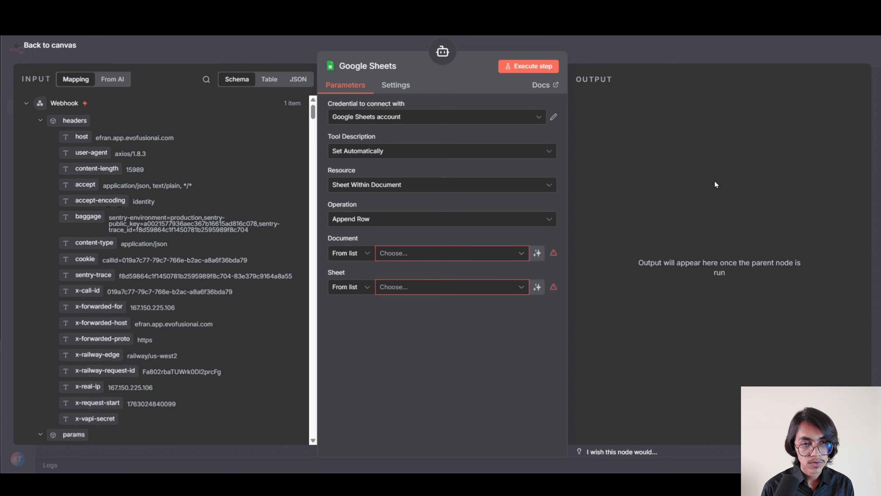
key("Escape")
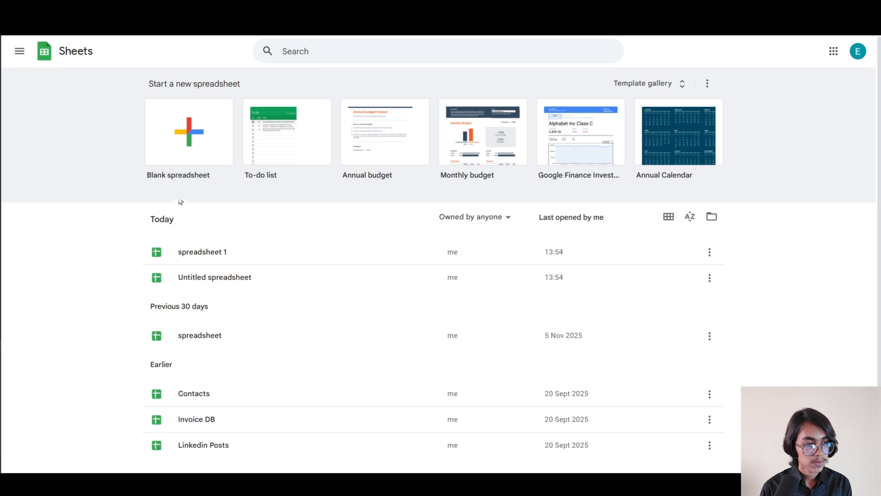
Switch to Google Sheets, create a blank spreadsheet and name it Restaurant spreadsheet
left_click(186, 138)
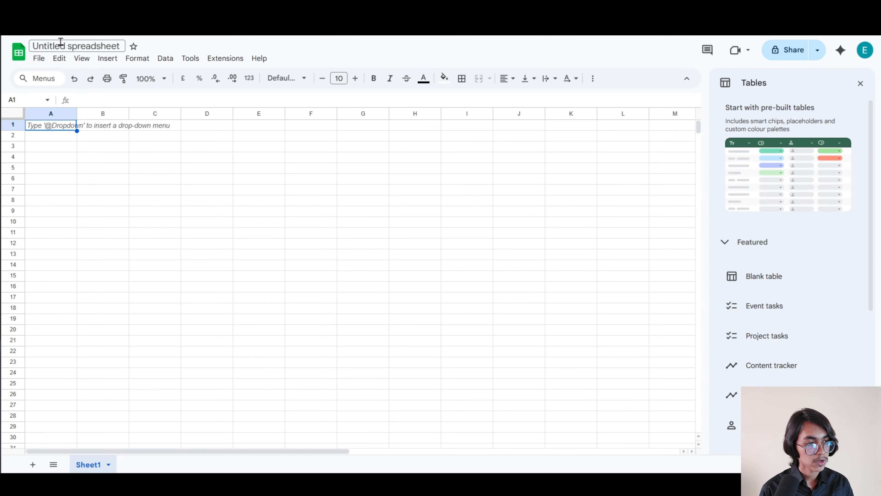
left_click(78, 46)
double_click(65, 46)
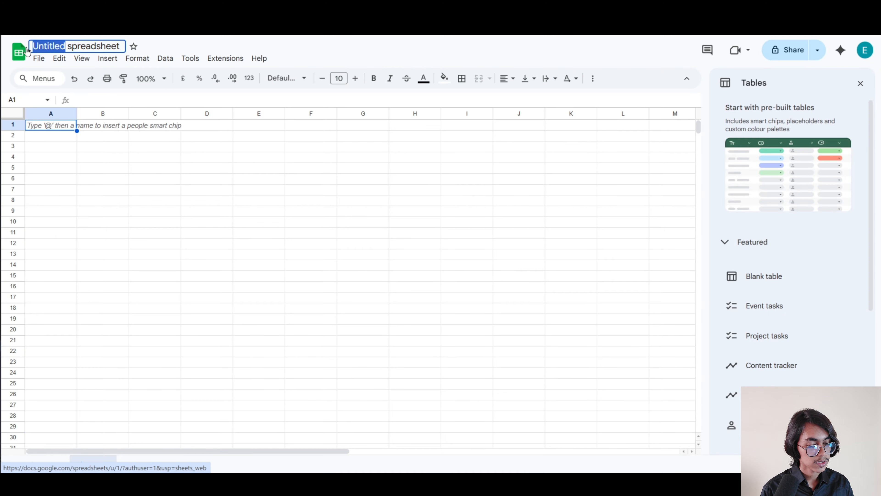
key("BackSpace")
type("Restau")
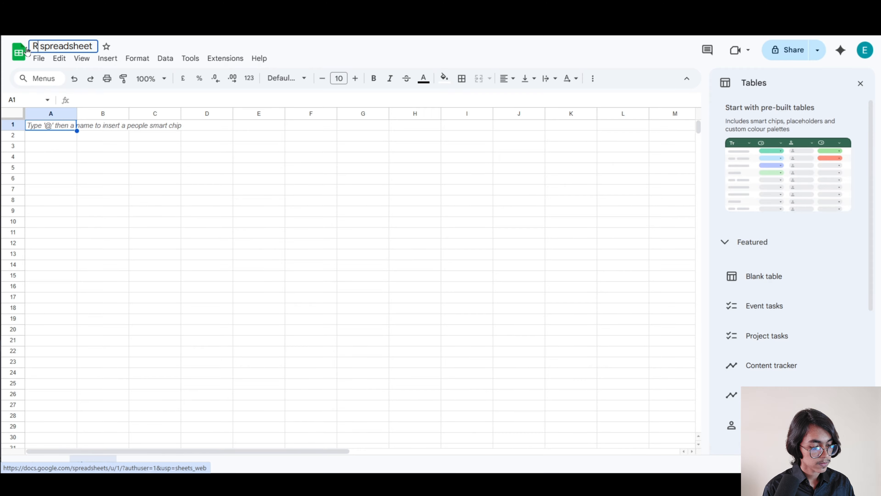
type("ra")
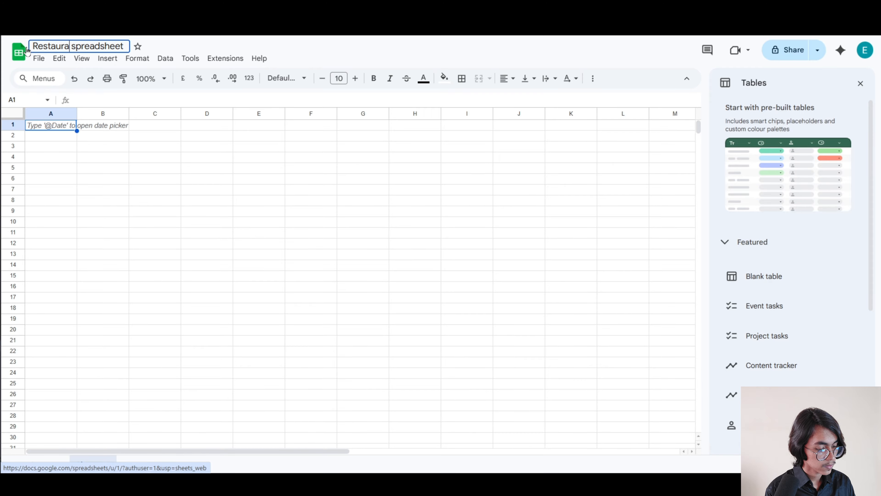
type("nt")
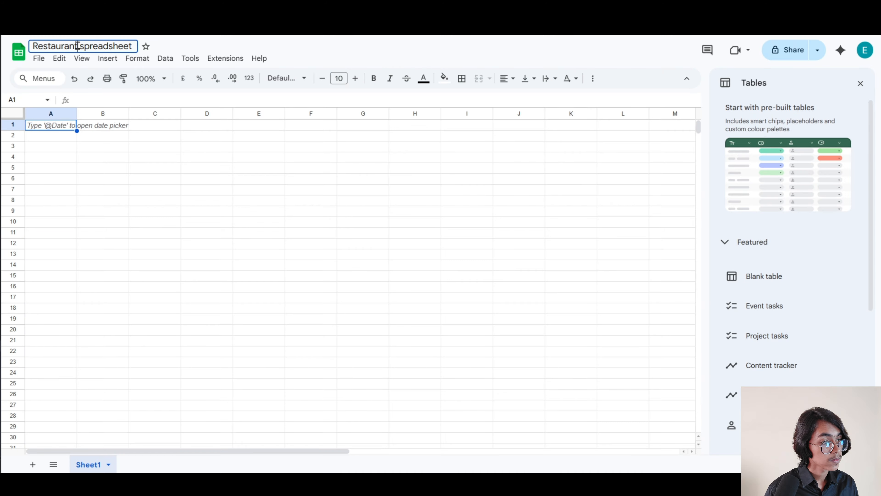
key("Return")
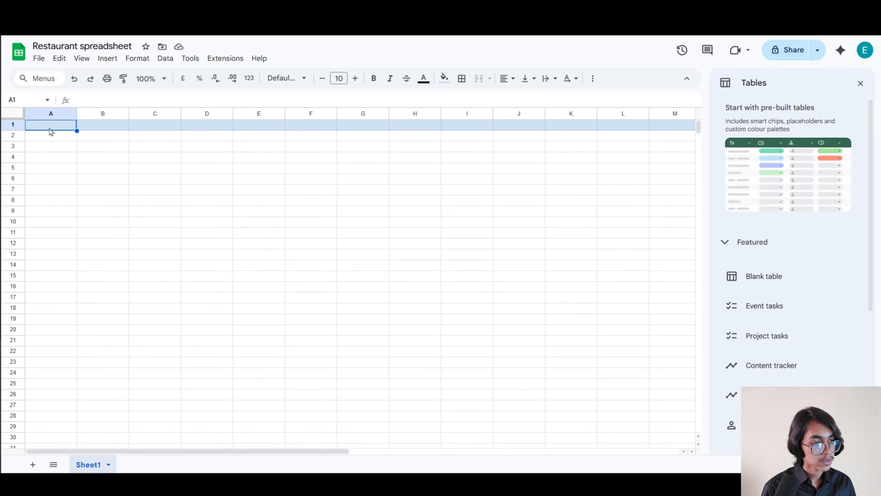
Enter the column headers Name, Phone Number and Ordered Items in cells A1 to C1
type("Name")
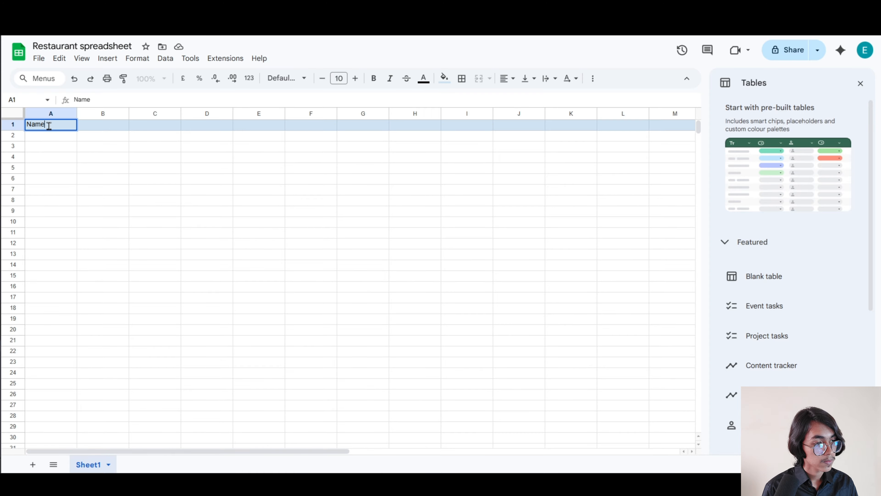
left_click(102, 128)
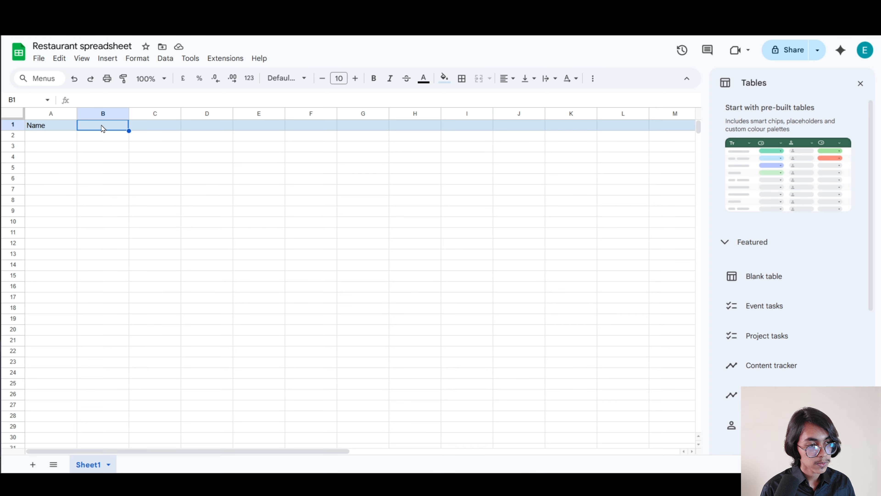
type("Ph")
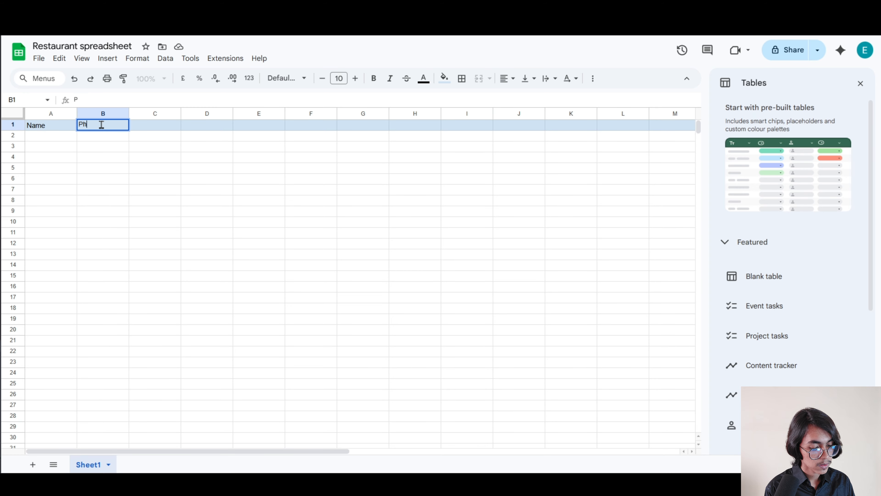
type("one Number")
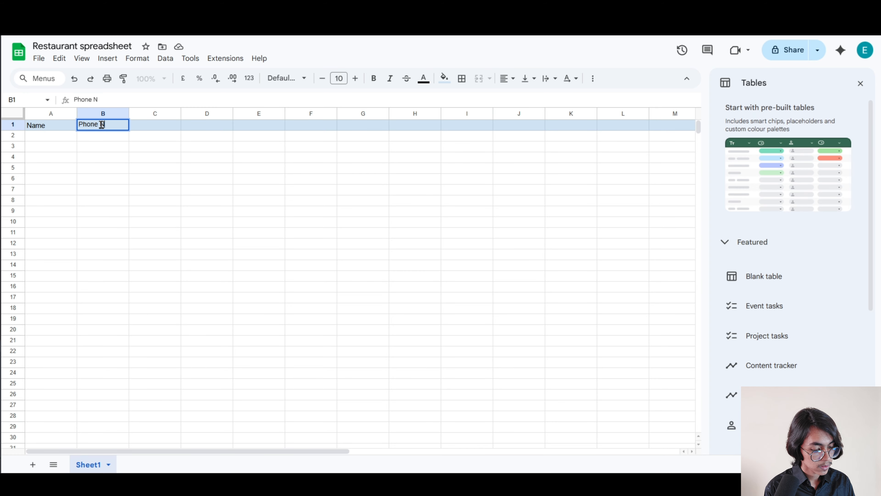
left_click(155, 127)
type("Ordered")
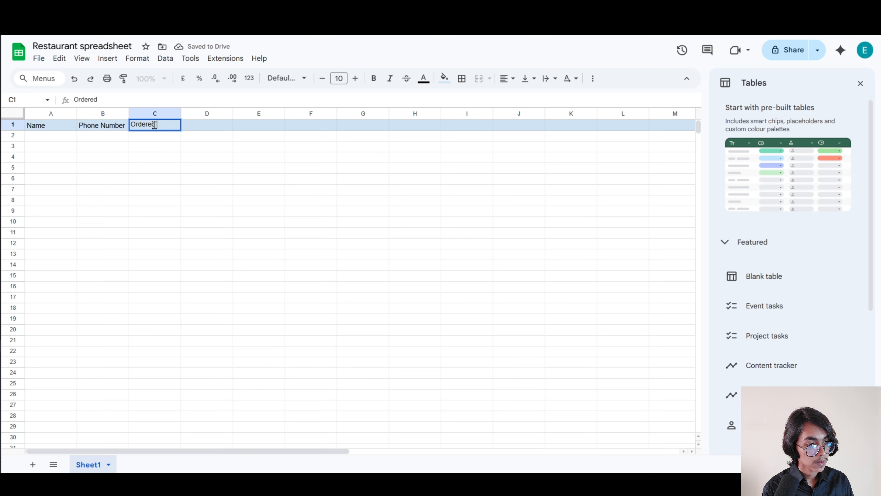
type(" Items")
Enter the column headers Total, Order type and Delivery address in cells D1 to F1
left_click(206, 128)
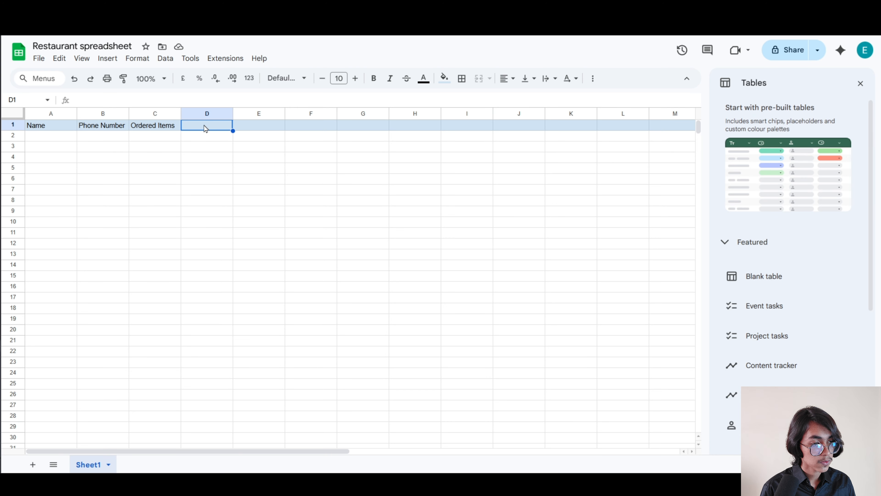
type("T")
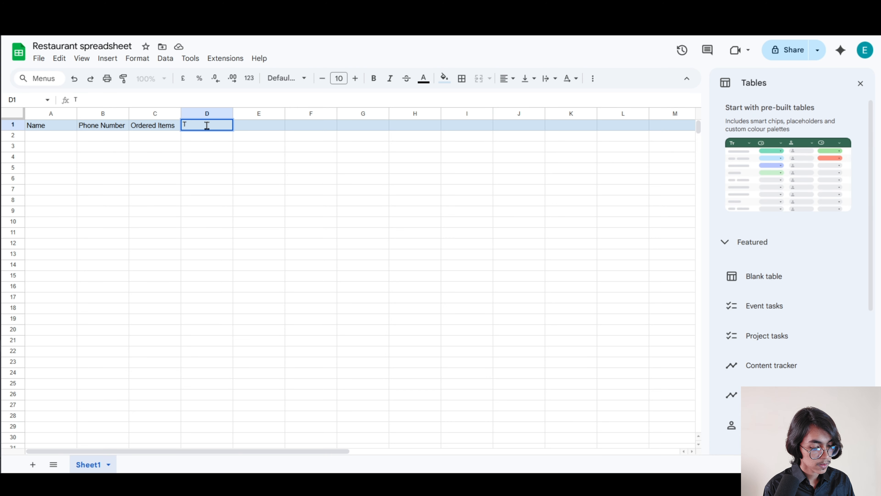
type("aotal")
left_click(264, 128)
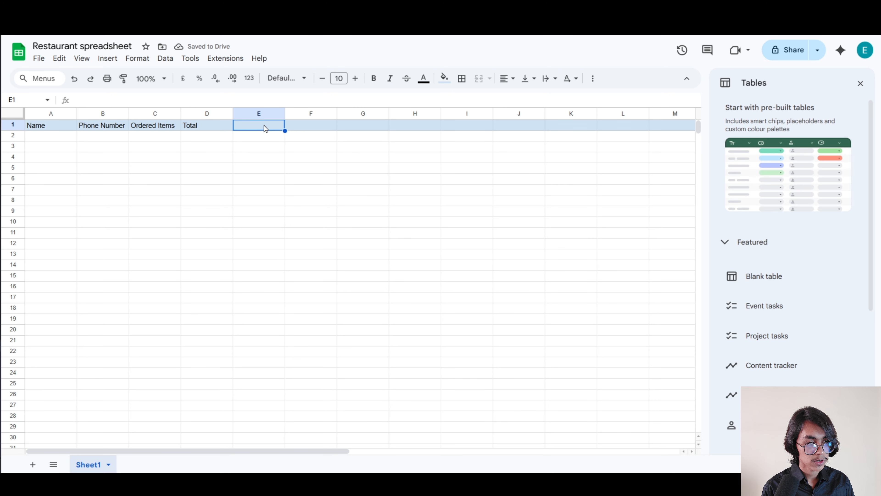
type("Order")
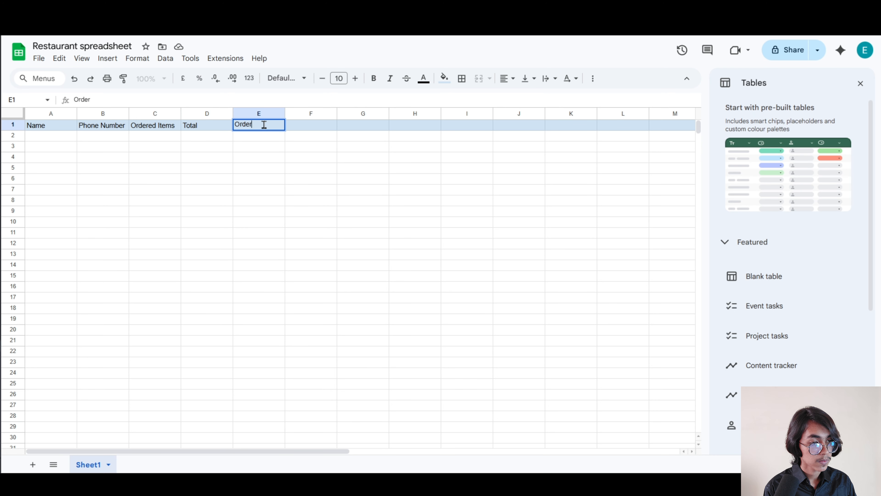
type(" type")
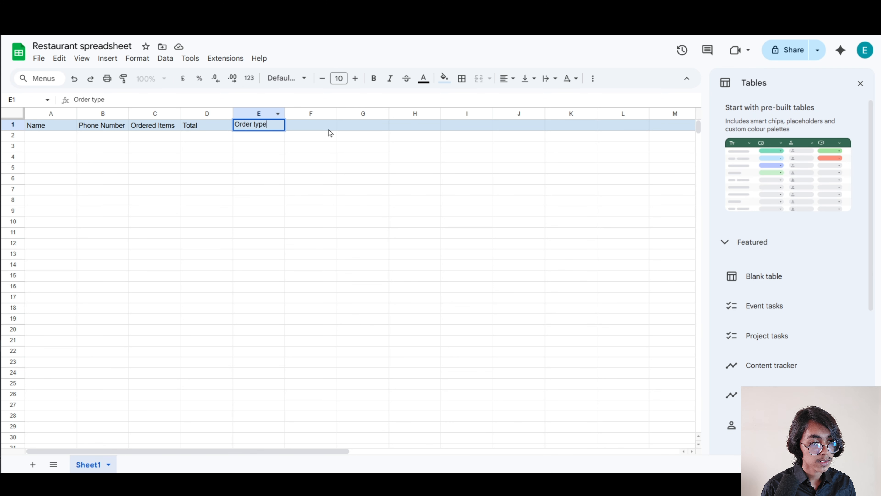
left_click(311, 128)
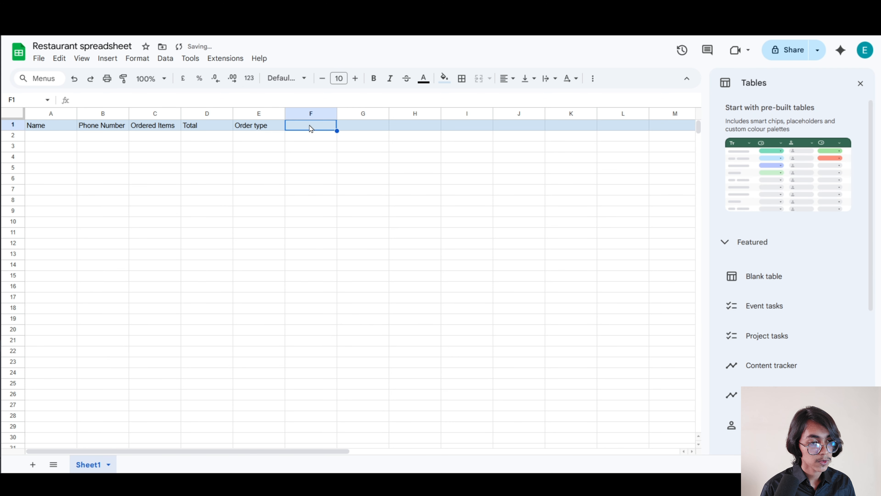
type("D")
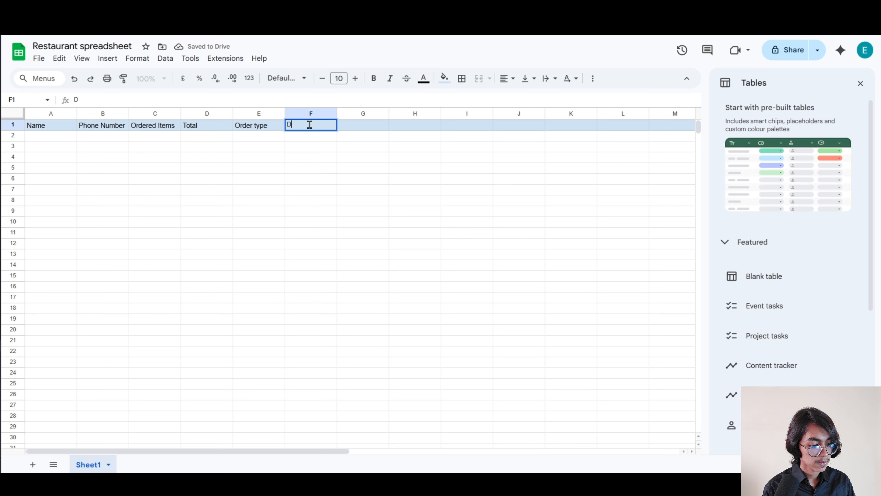
type("elivery add")
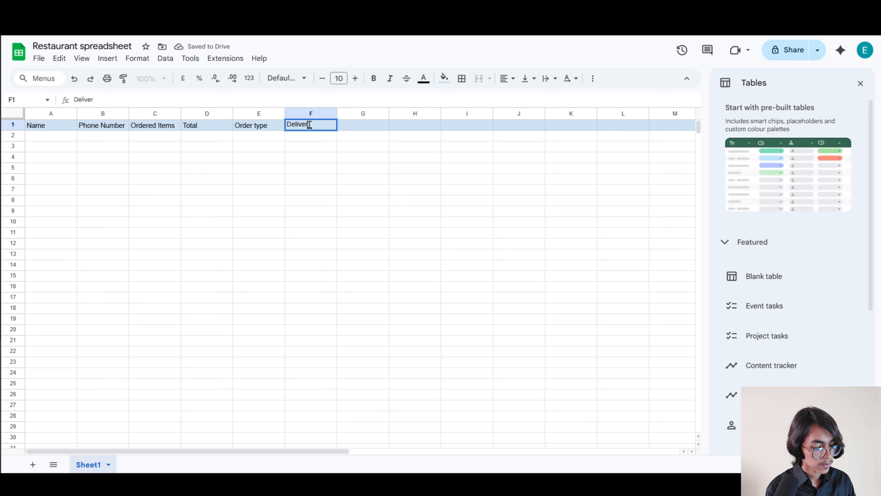
type("ress")
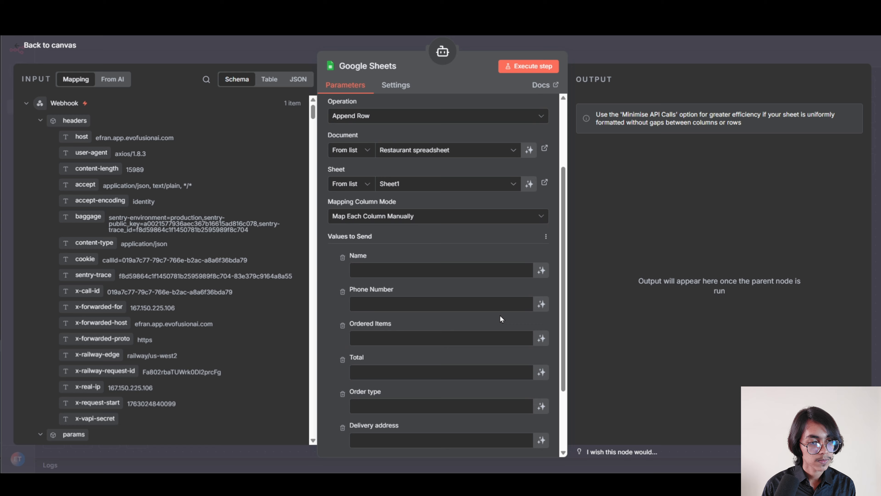
Map the webhook's Name, Phone Number, Ordered Items and Total arguments to the matching columns in the Google Sheets tool
scroll(186, 279, "down", 10)
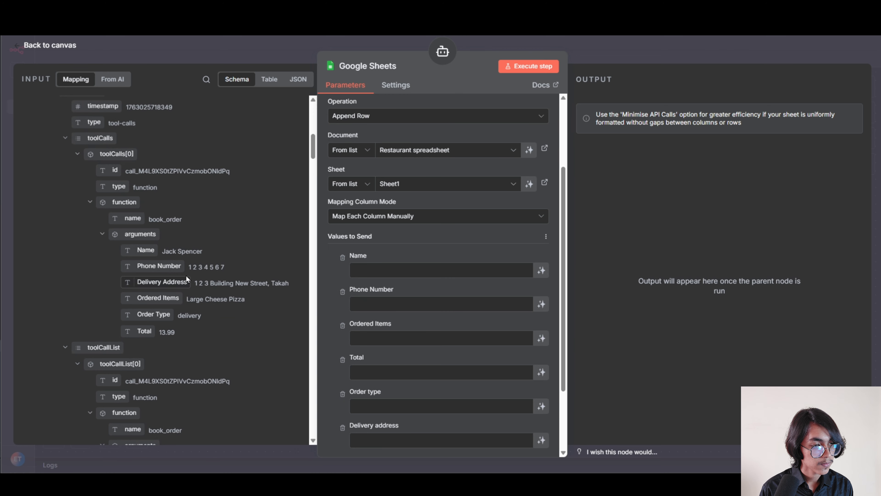
left_click_drag(145, 250, 391, 270)
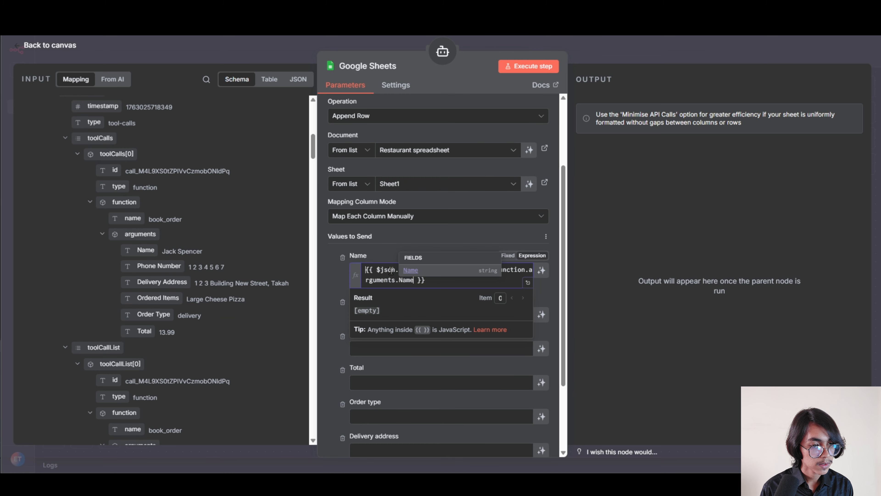
left_click(677, 212)
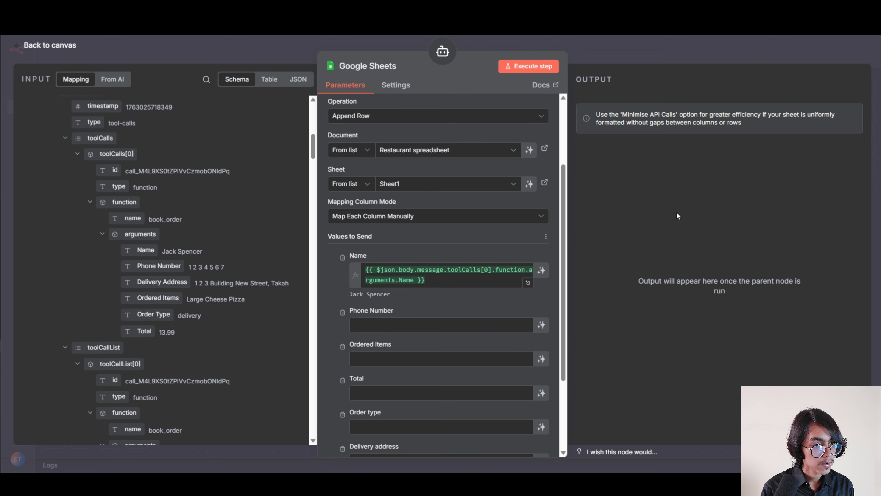
left_click(688, 231)
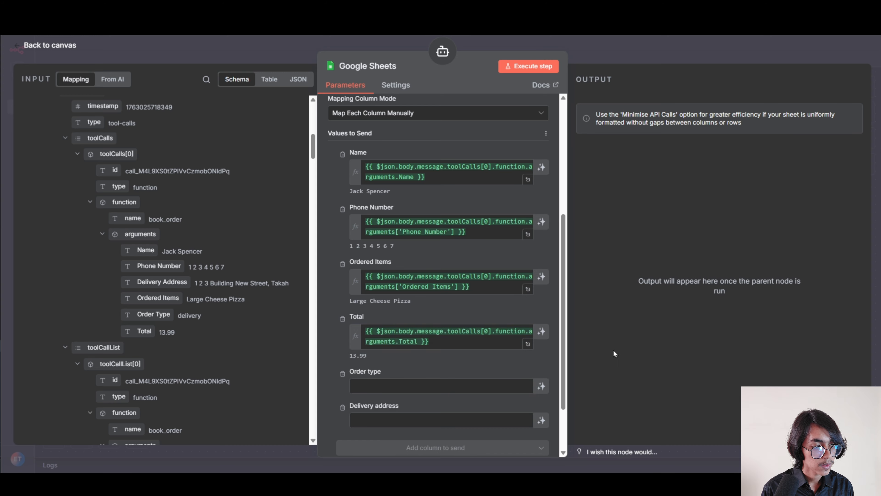
Map the webhook's Order Type and Delivery Address arguments to the matching sheet columns and return to the canvas
left_click_drag(146, 314, 385, 390)
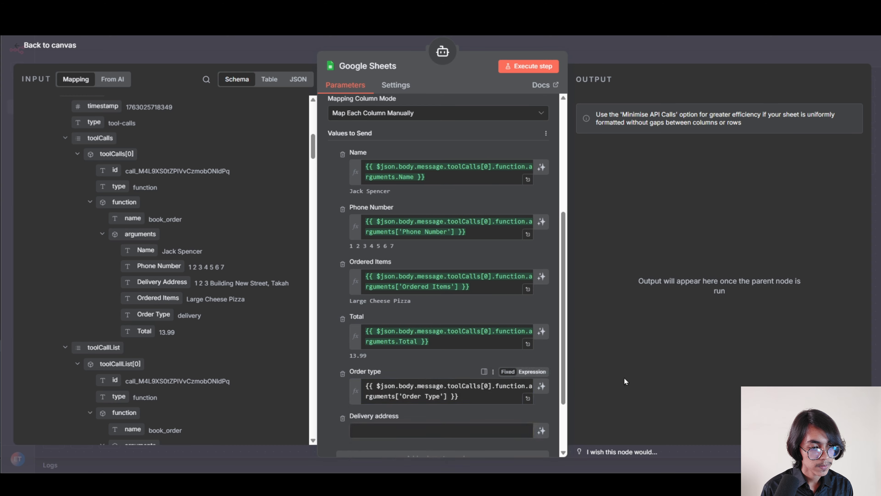
left_click(698, 384)
scroll(439, 277, "down", 3)
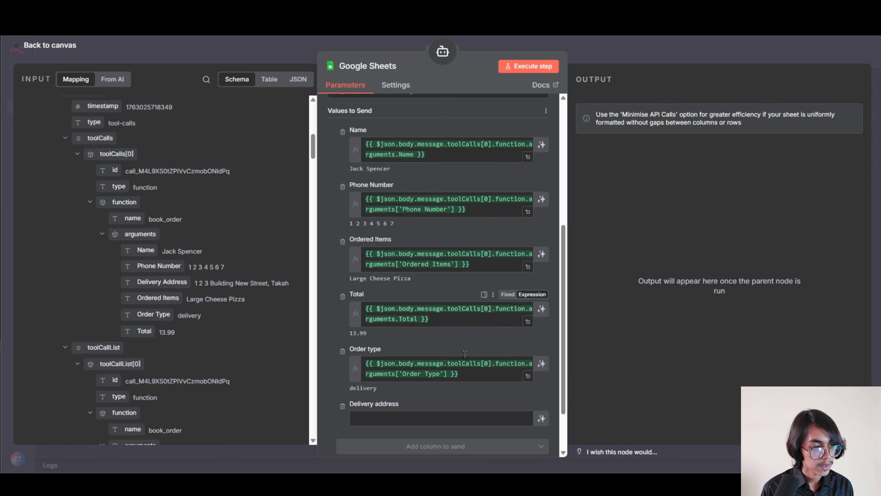
left_click_drag(162, 281, 386, 350)
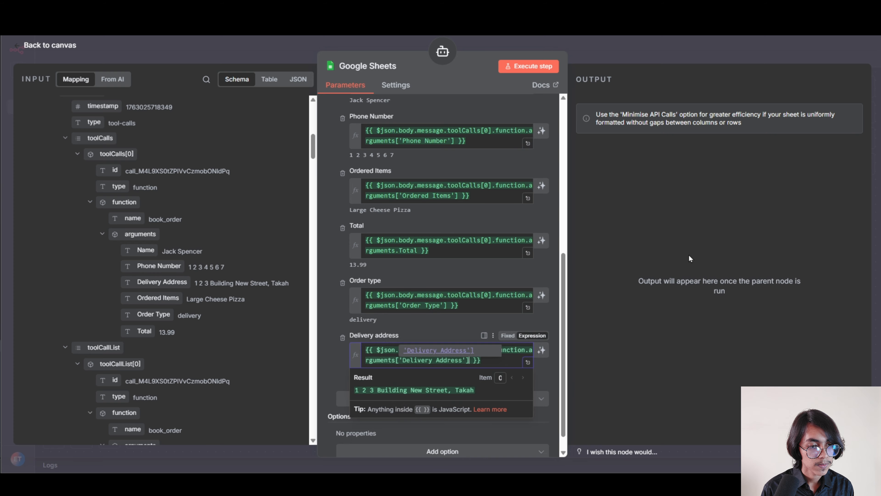
left_click(679, 246)
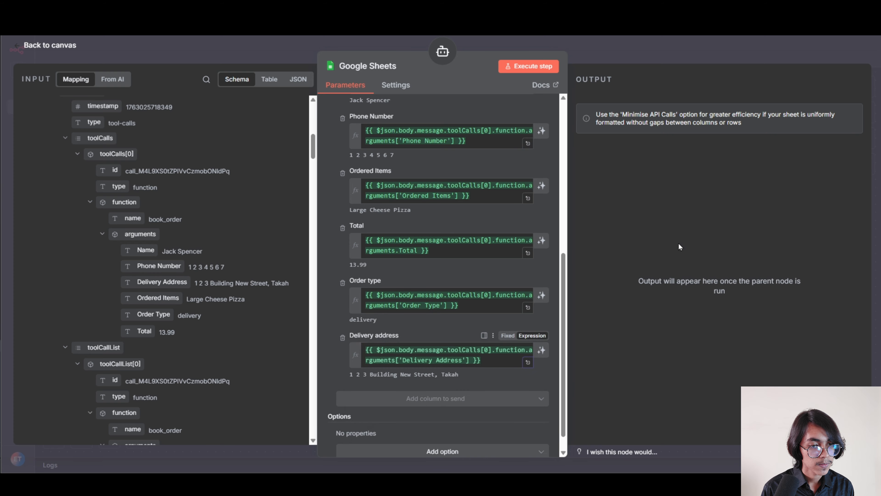
left_click(699, 51)
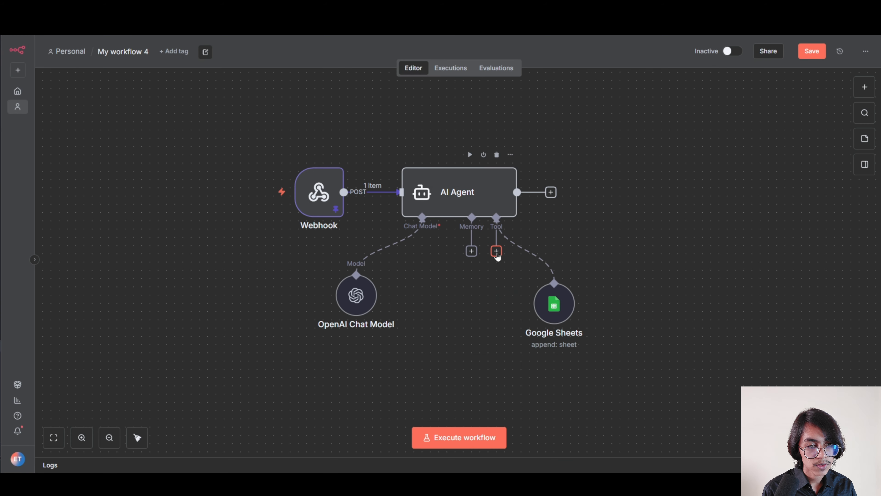
Add a WhatsApp Business Cloud Tool to the AI Agent and rename it Whatsapp
left_click(496, 251)
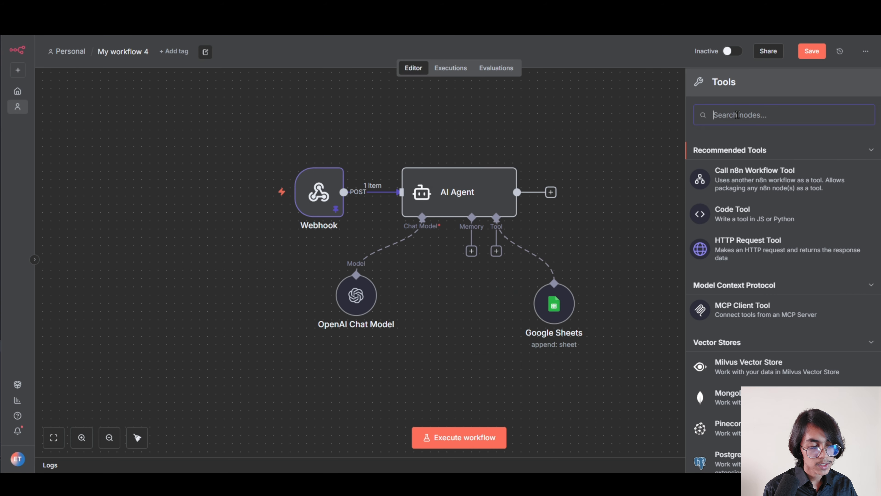
type("whats")
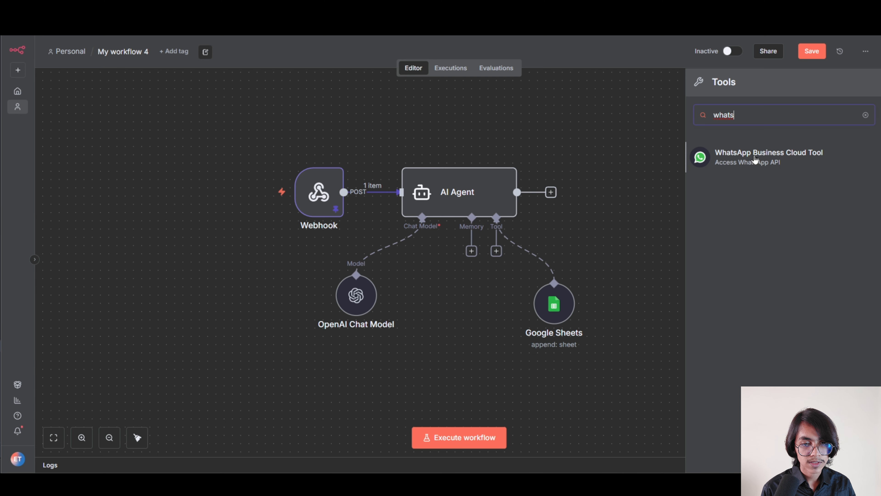
left_click(755, 159)
left_click(394, 67)
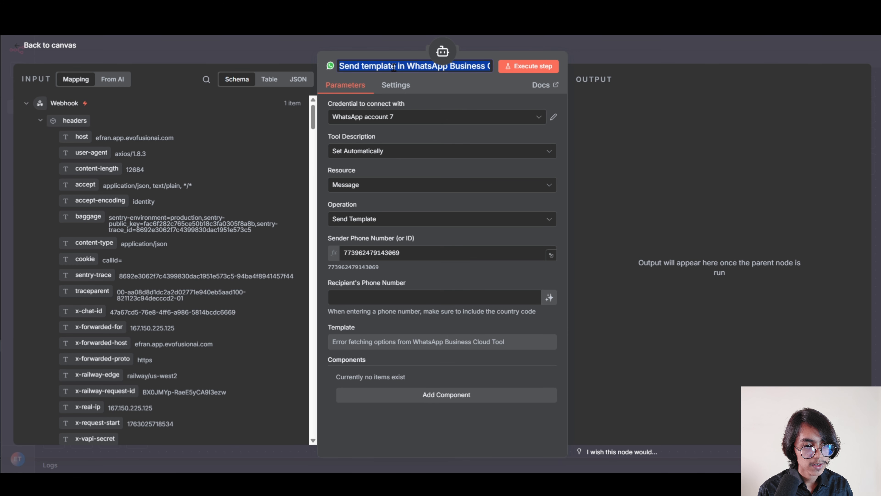
key("BackSpace")
type("W")
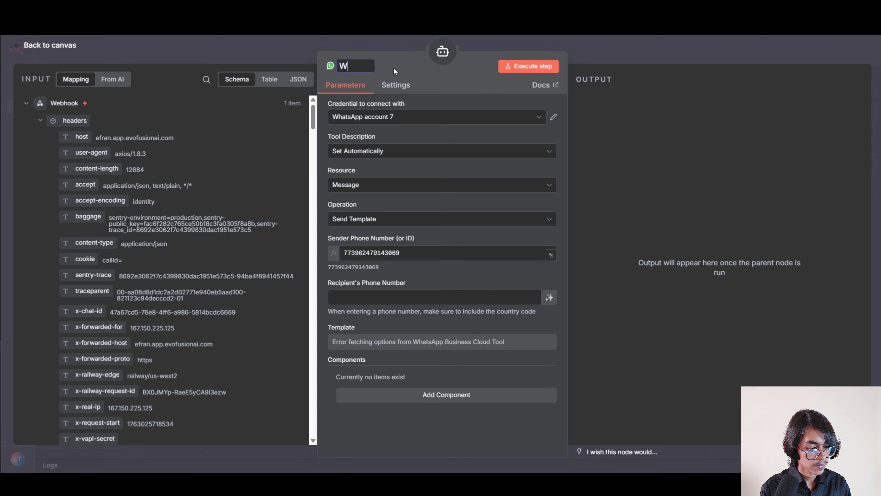
type("hatsapp")
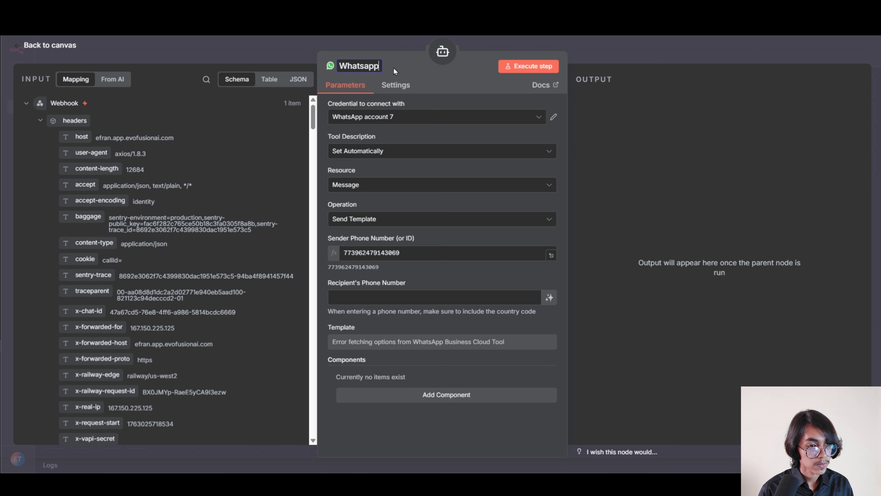
key("Return")
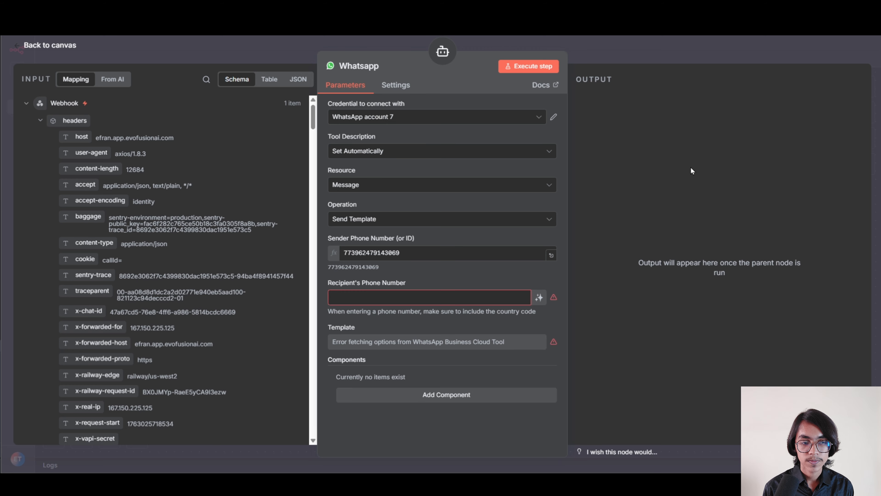
Set the Whatsapp tool's operation to Send and paste the recipient's phone number
left_click(521, 219)
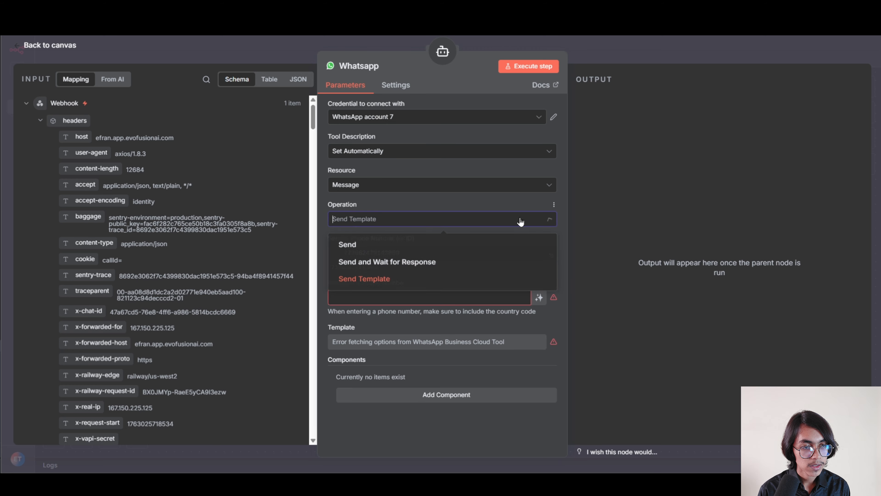
left_click(466, 244)
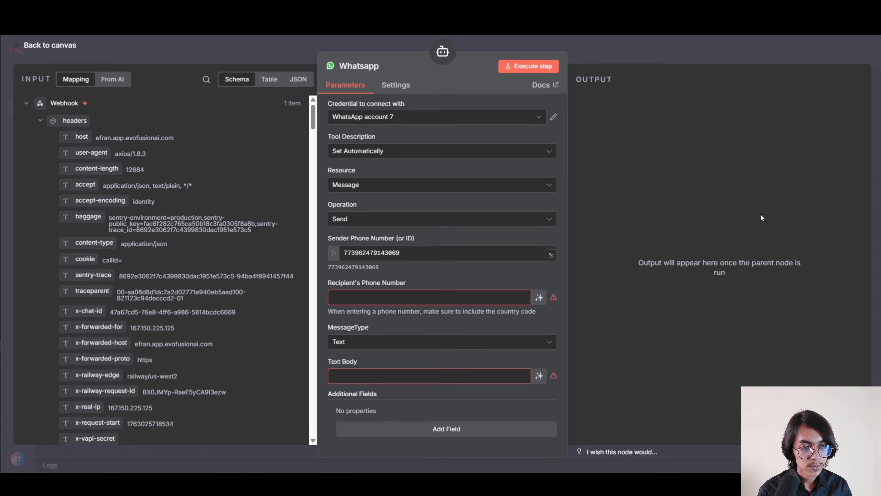
left_click(390, 298)
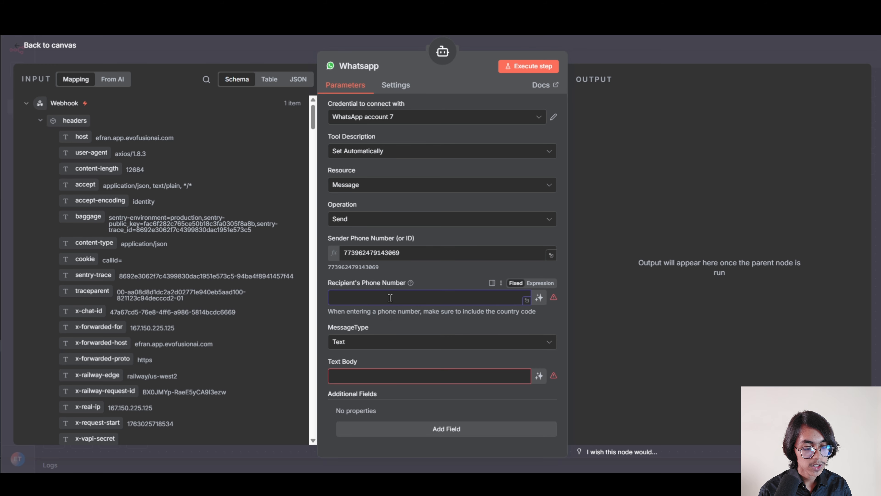
key("ctrl+v")
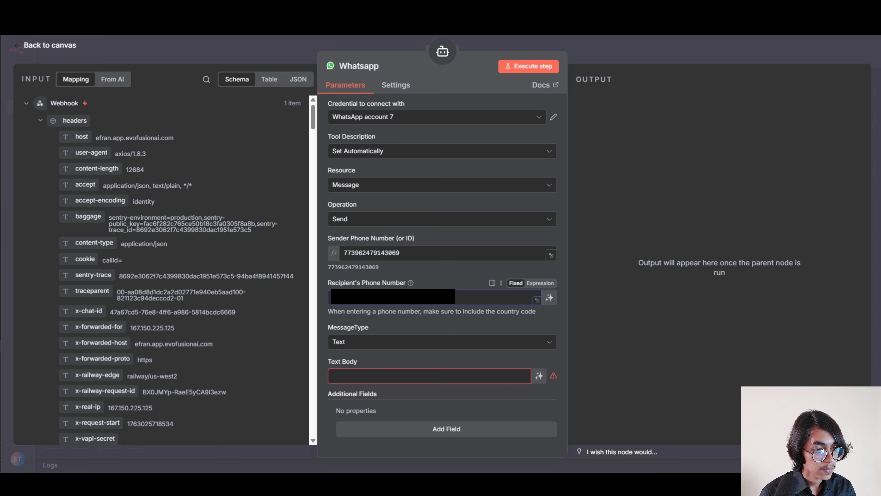
Write "New Order For" in the message's text body, followed by the webhook's Name argument
left_click(364, 378)
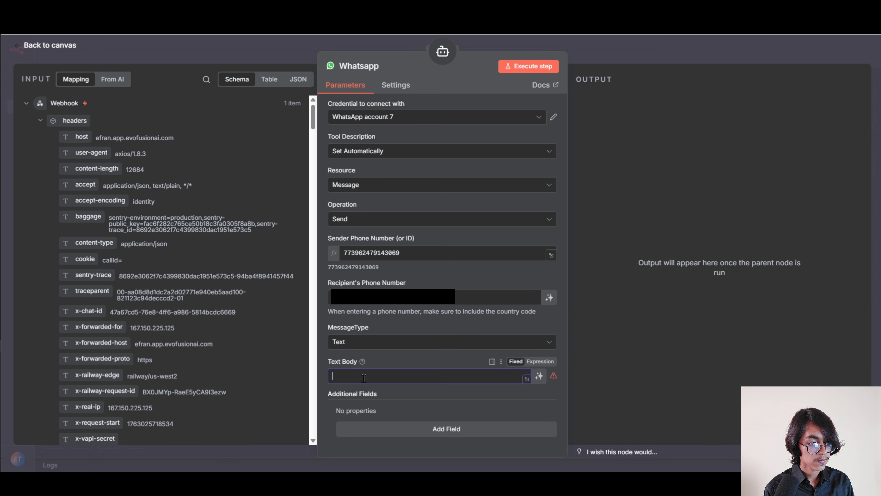
type("New ")
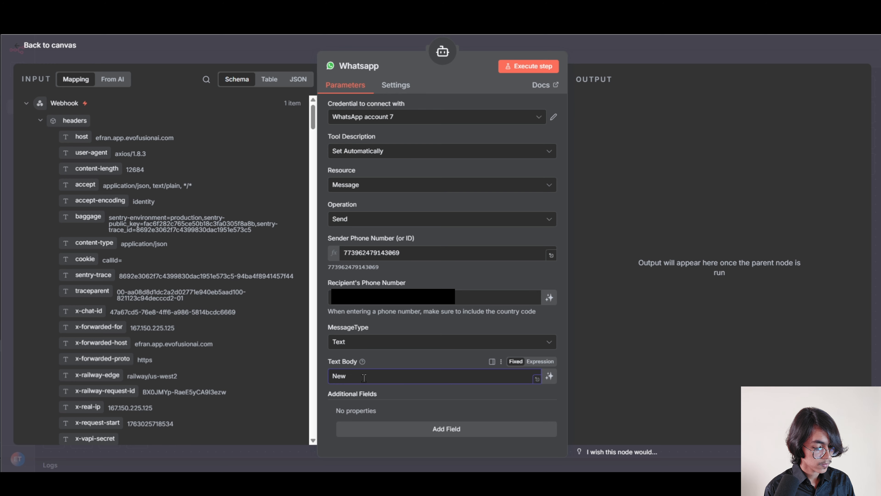
type("Order for")
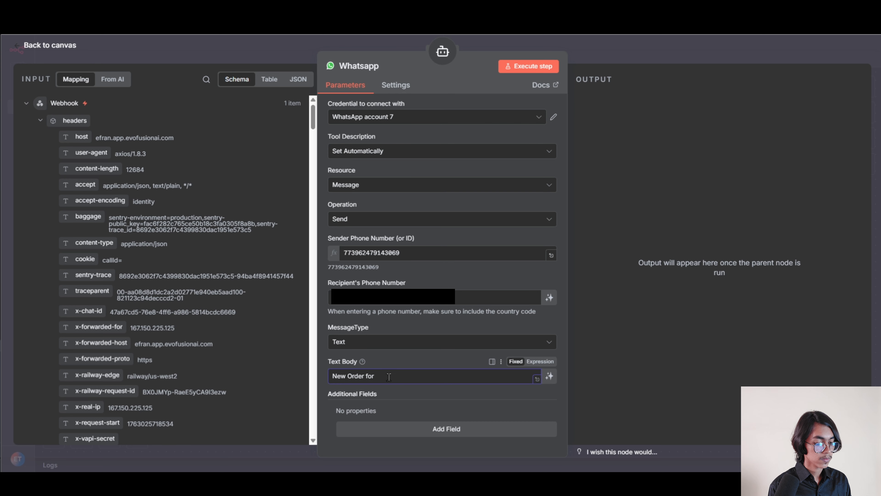
key("Left")
key("Left")
key("BackSpace")
type("R")
key("BackSpace")
type("F")
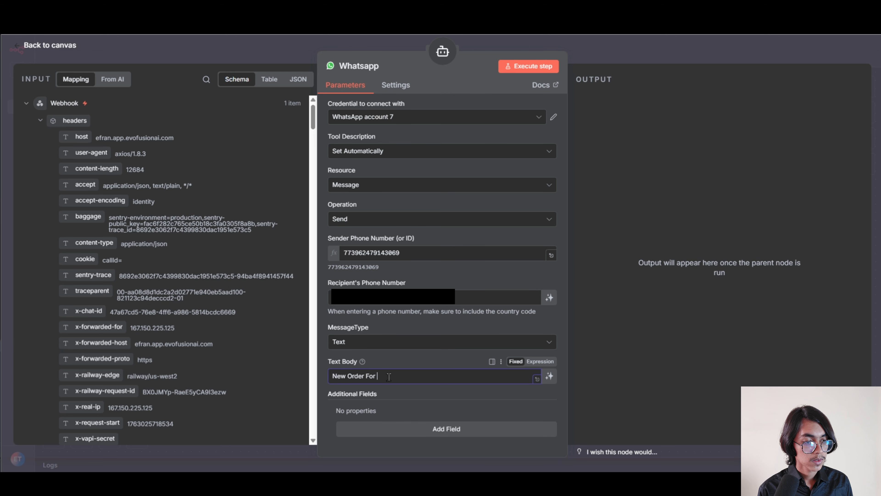
scroll(199, 347, "down", 9)
left_click_drag(164, 351, 408, 375)
Add a "Phone Number:" line to the WhatsApp text body, followed by the webhook's Phone Number argument
left_click(453, 390)
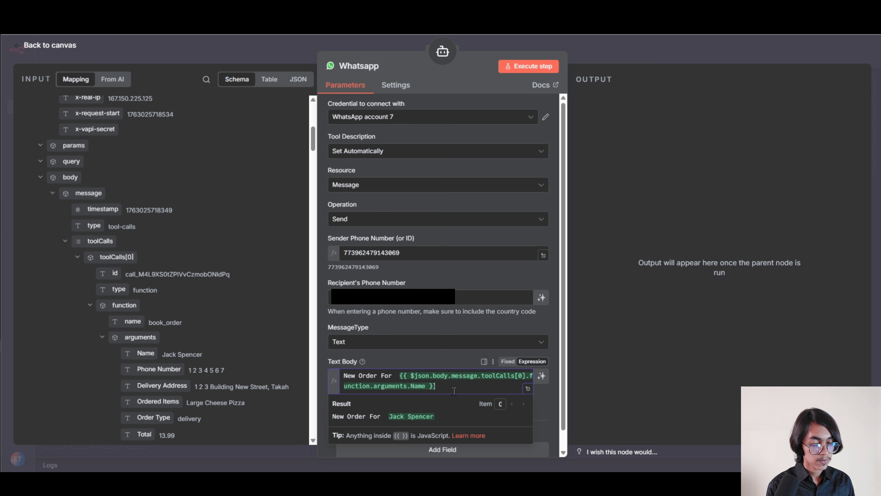
key("Return")
type("P")
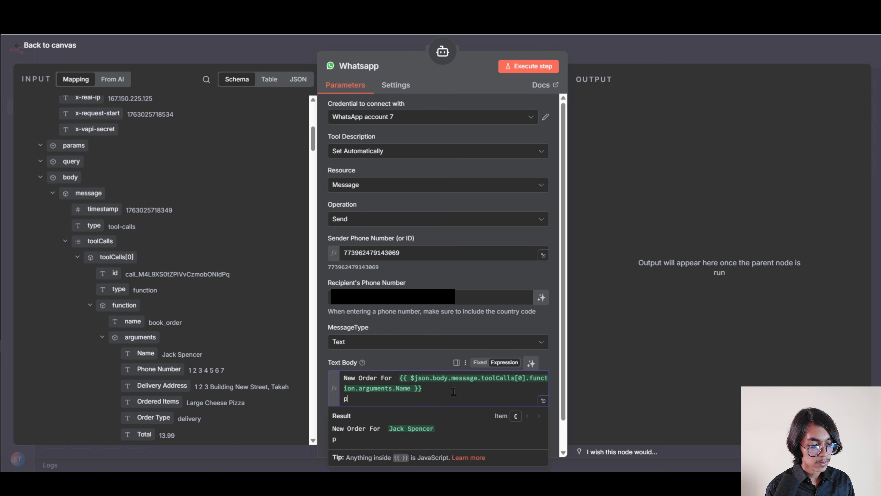
type("ho")
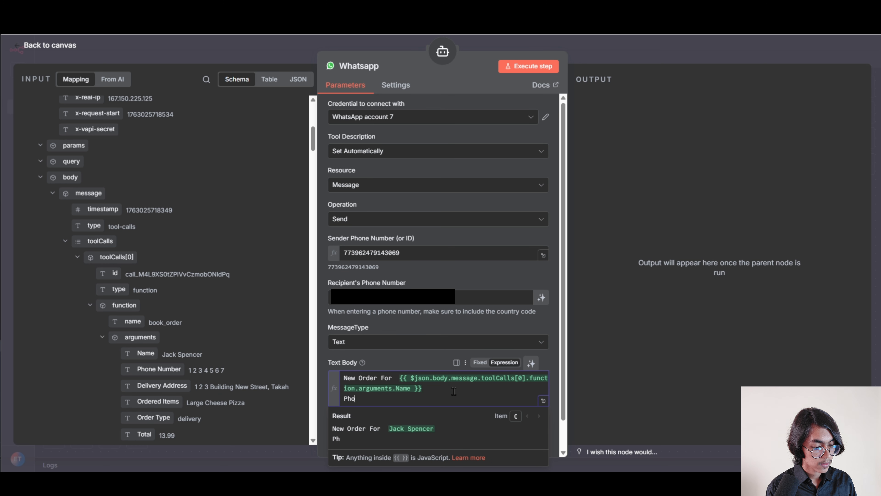
type("ne Number:")
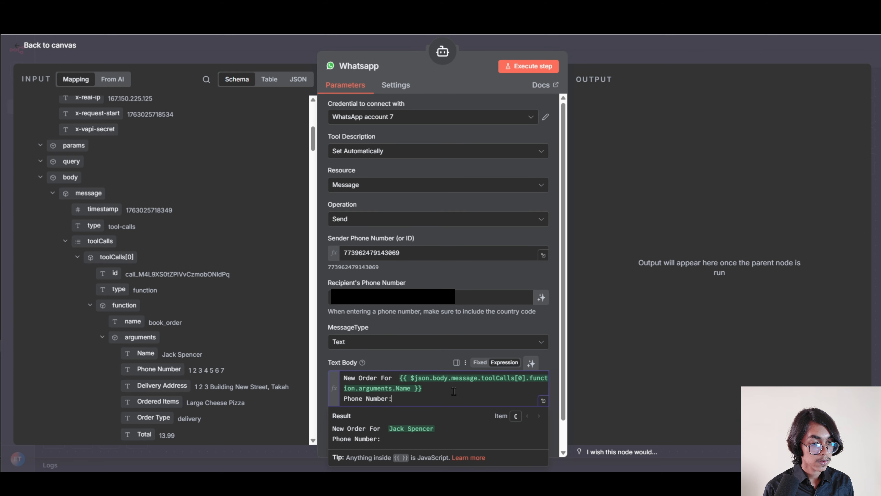
scroll(201, 332, "down", 2)
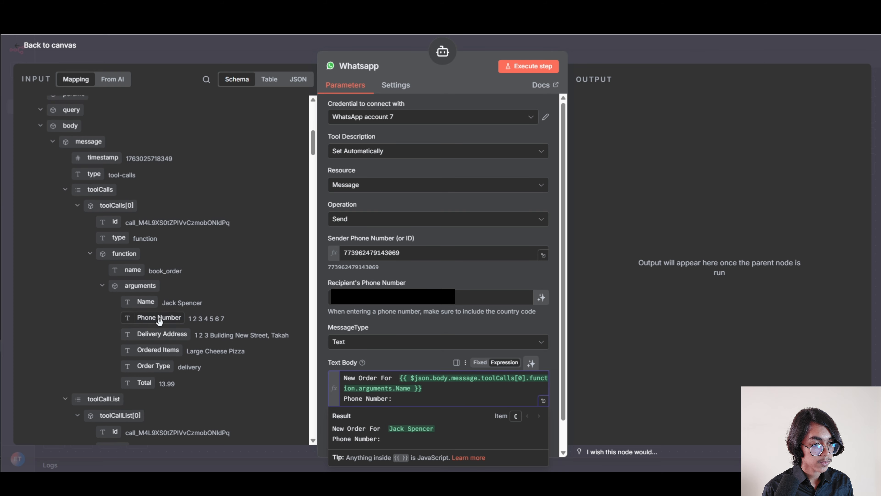
left_click_drag(159, 318, 395, 398)
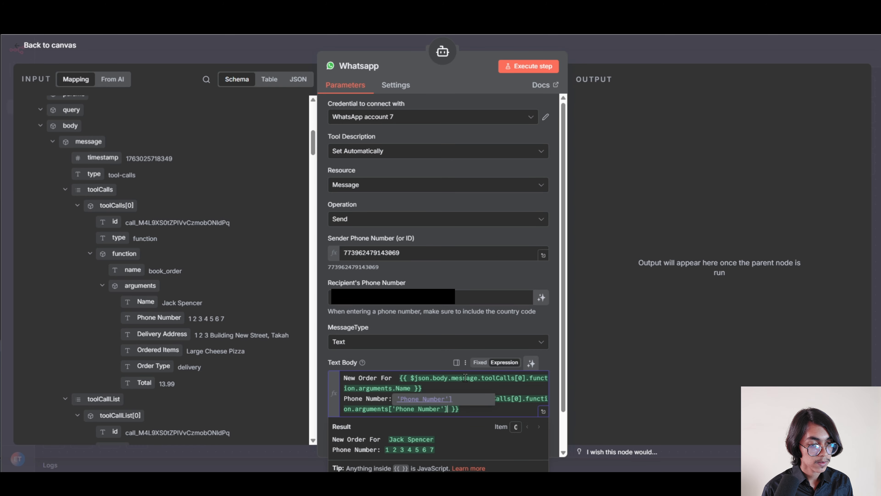
Add "Ordered Items:" and "Total Price:" lines to the text body, filled with the webhook's Ordered Items and Total arguments
left_click(478, 408)
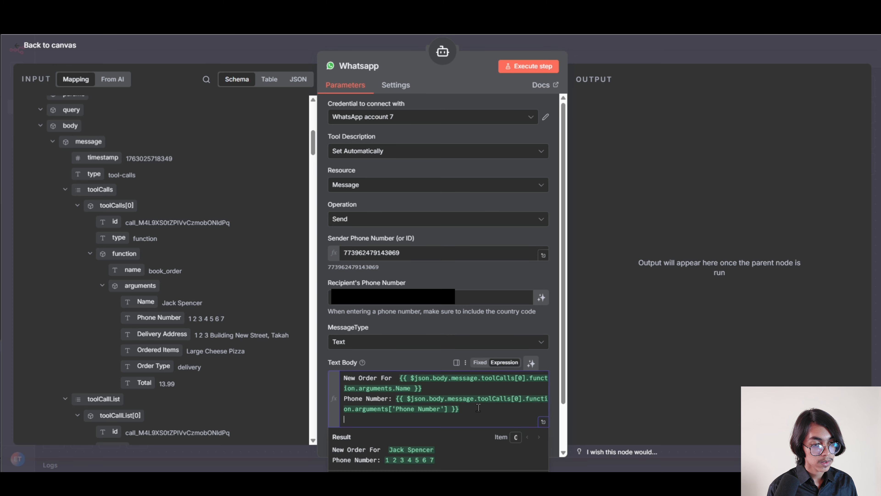
type("Ordered Items:")
left_click_drag(158, 349, 399, 419)
key("Return")
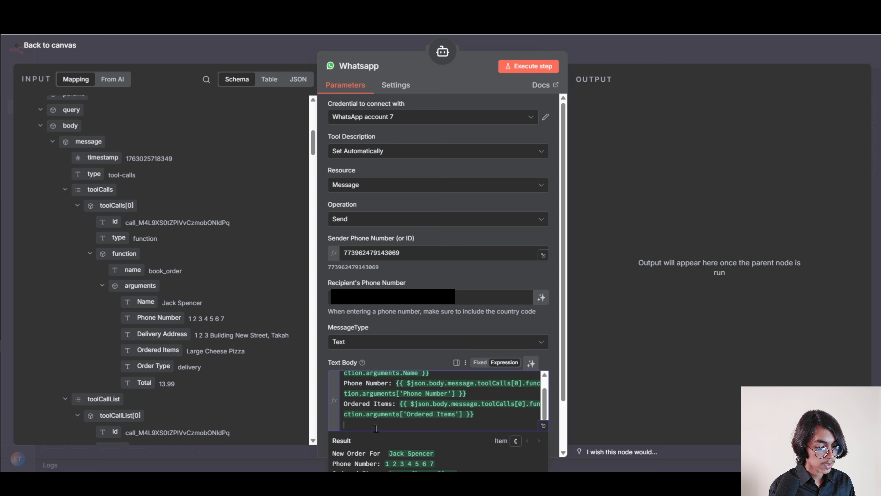
type("Tot")
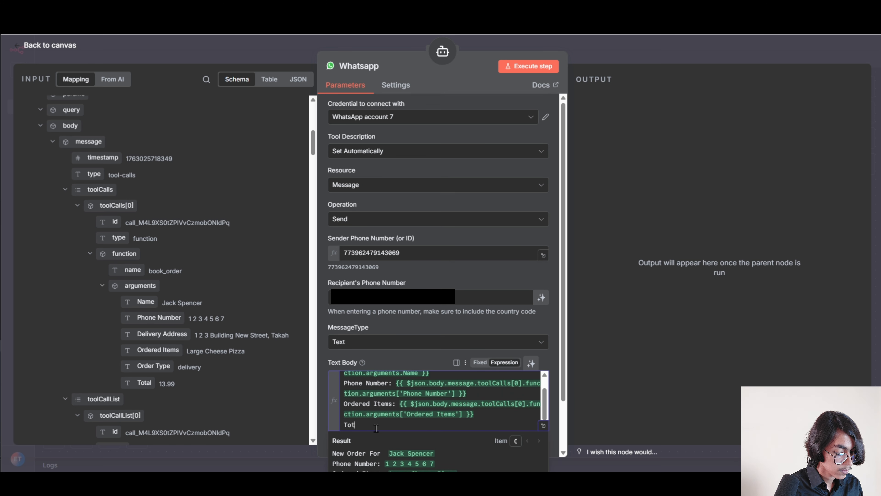
type("al Price:")
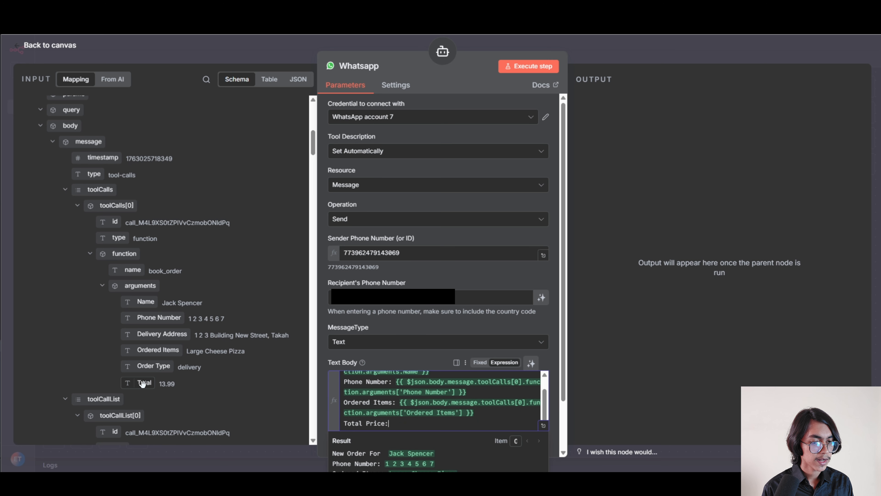
left_click_drag(144, 382, 399, 423)
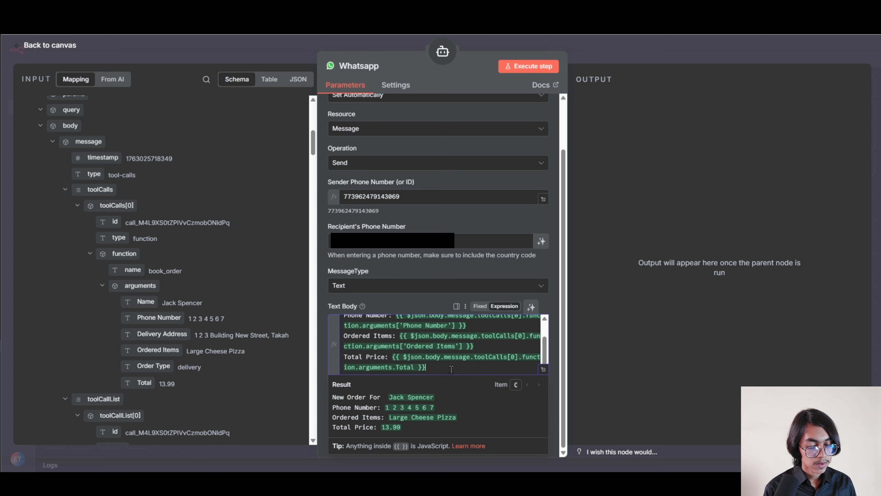
Add an "Order Type:" line to the text body, followed by the webhook's Order Type argument
key("Return")
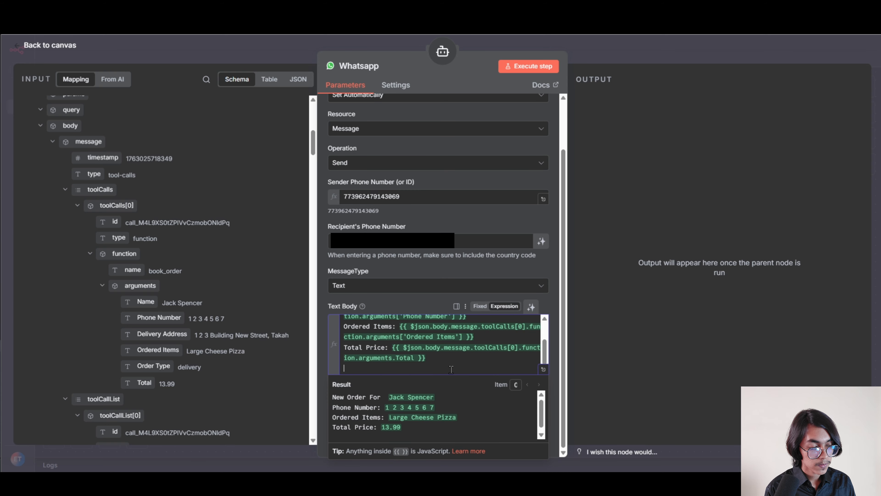
type("Ord")
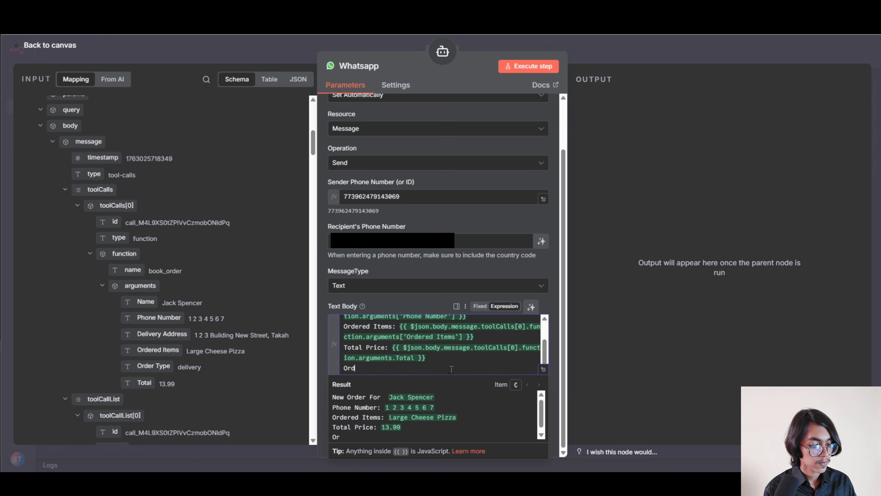
type("er Type:")
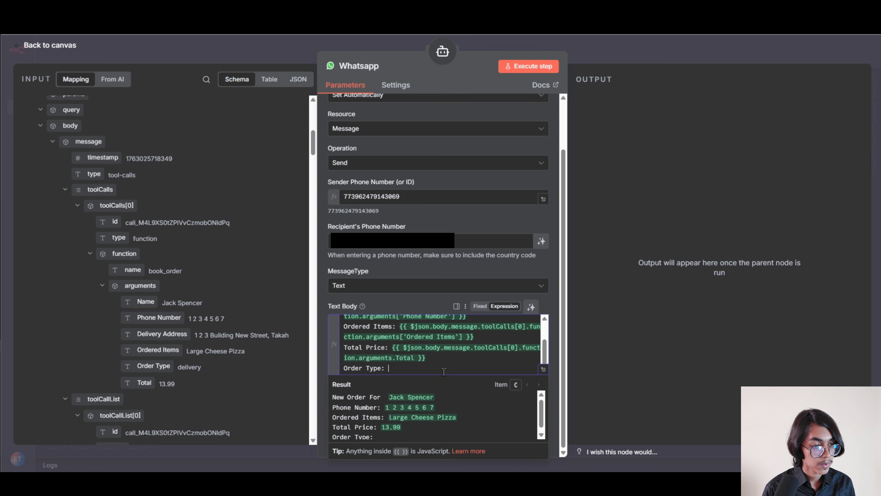
left_click_drag(156, 366, 412, 372)
scroll(457, 368, "down", 1)
left_click(482, 370)
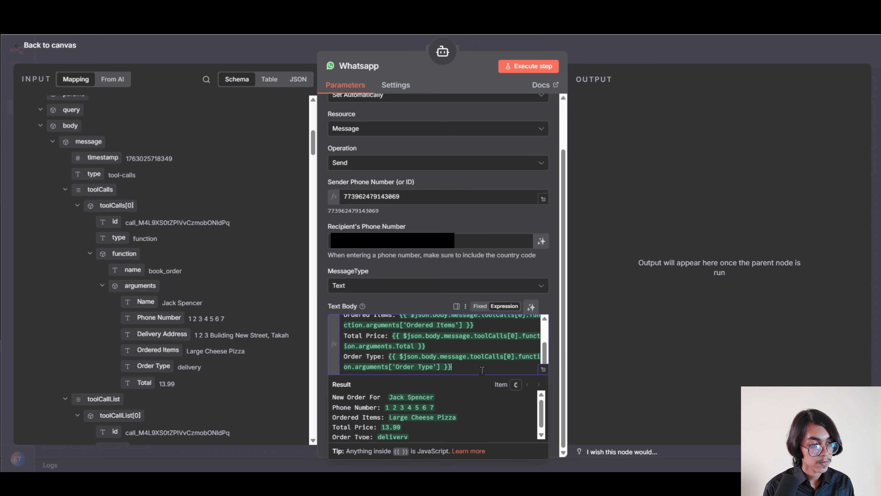
Add a "Delivery Address:" line with the webhook's Delivery Address argument to the text body and return to the canvas
key("Return")
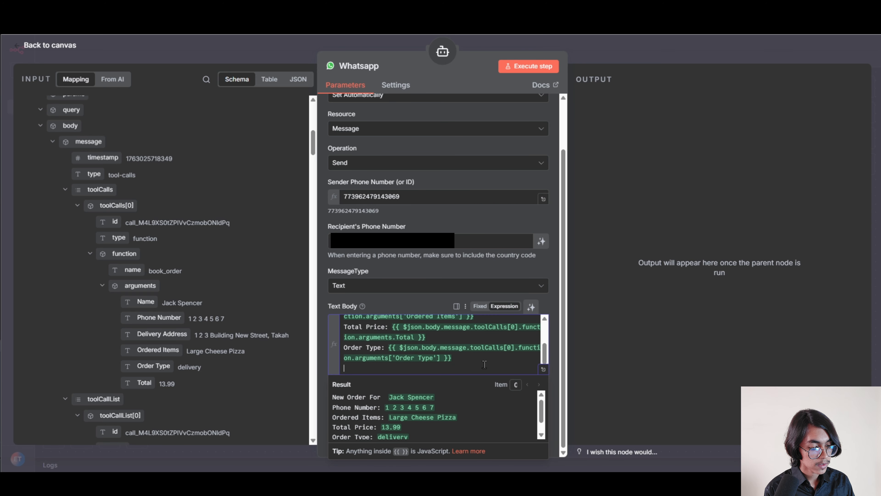
type("Del")
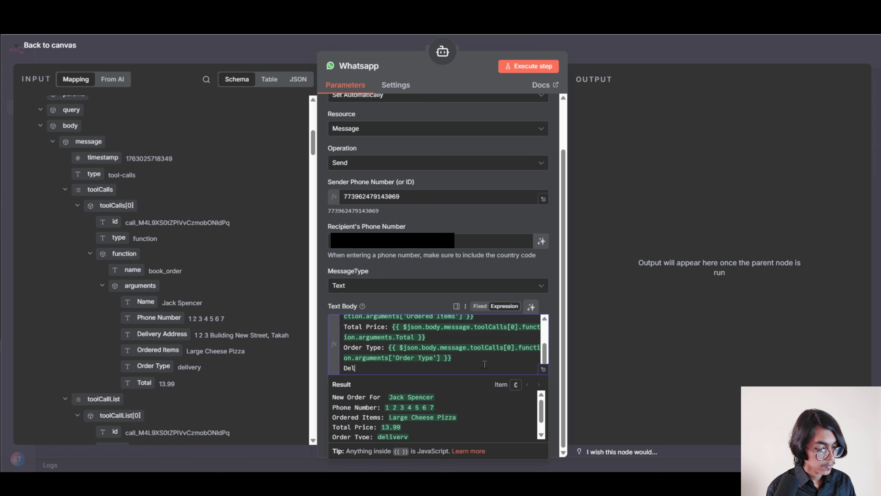
type("ivery A")
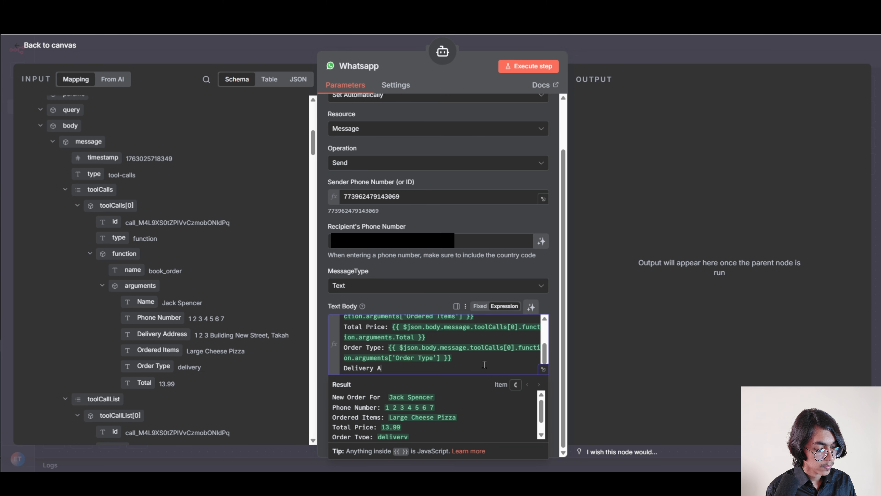
type("ddress")
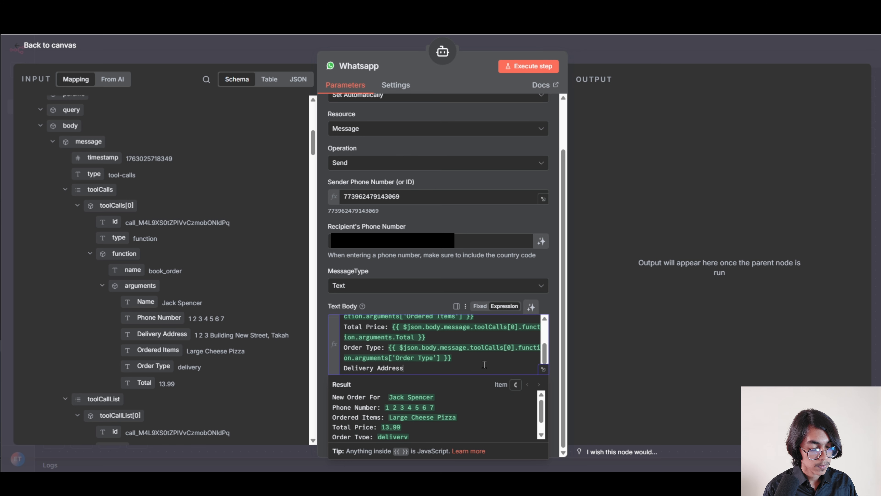
type(":")
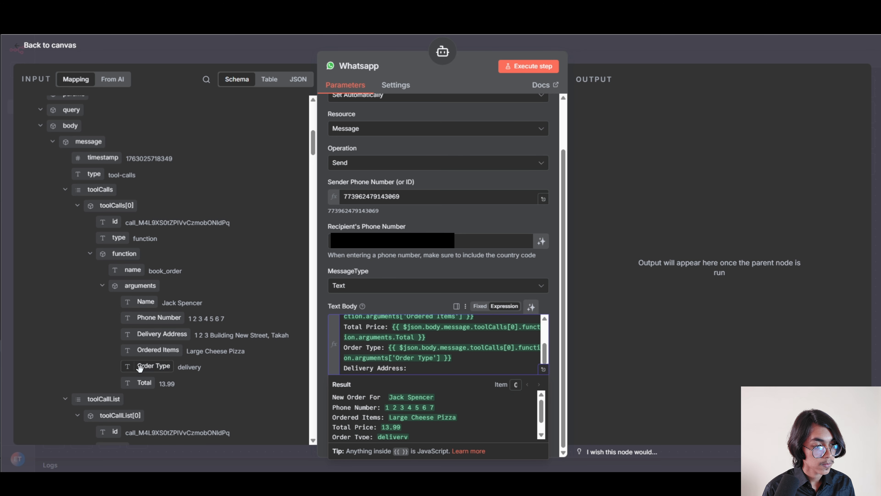
left_click_drag(158, 334, 451, 369)
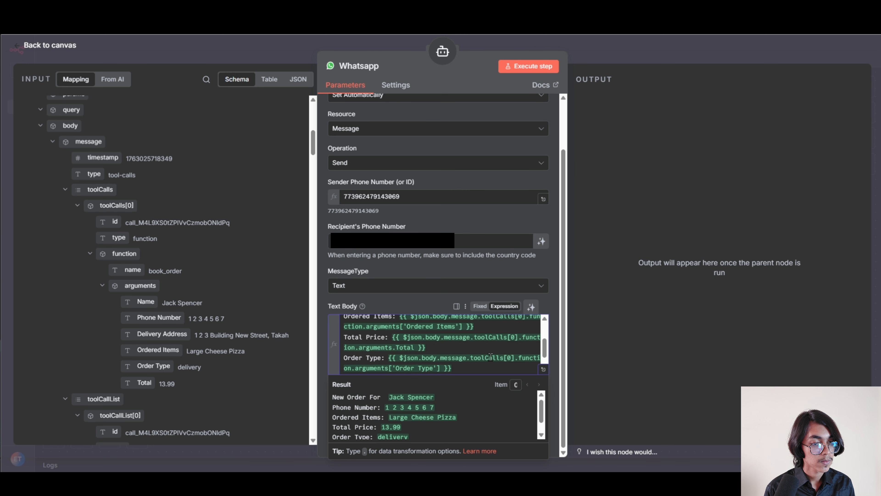
left_click(632, 403)
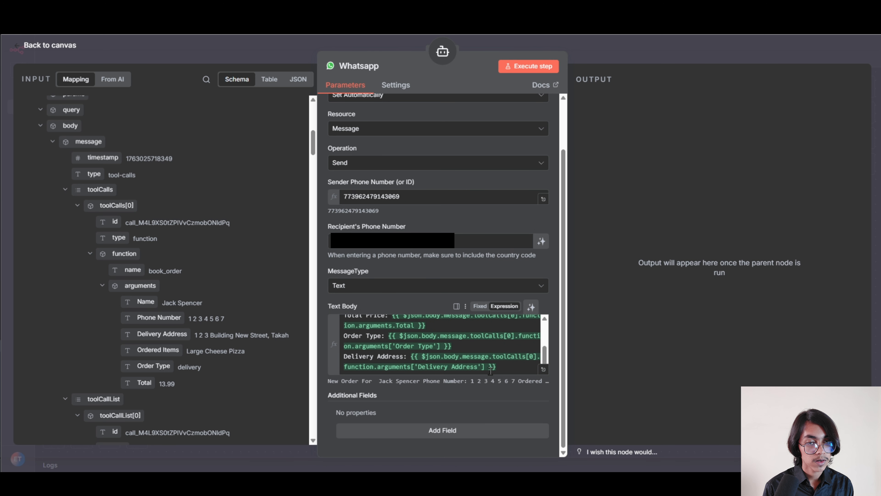
left_click(681, 52)
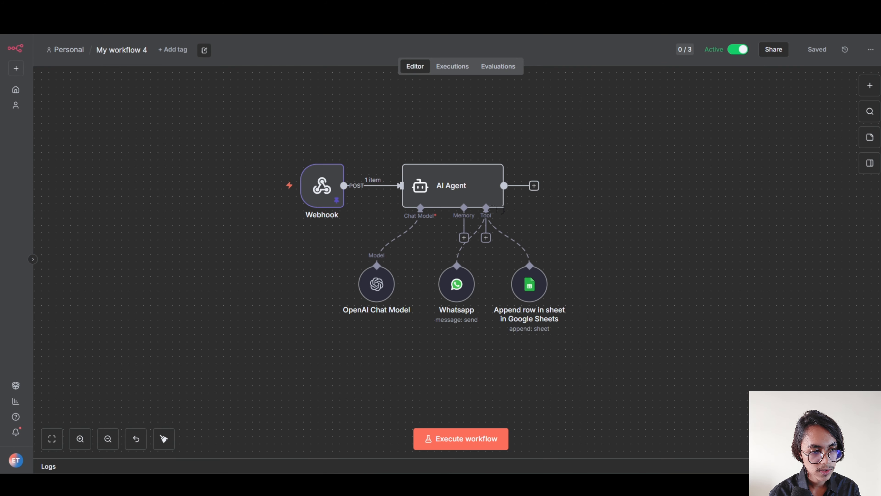
Switch to the Restaurant spreadsheet in Google Sheets to check its order rows, and return to the n8n workflow
left_click(460, 154)
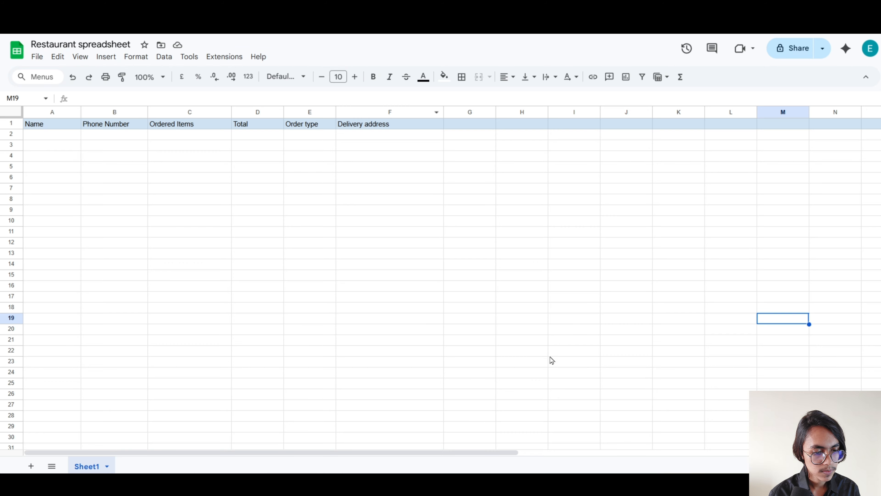
left_click(581, 483)
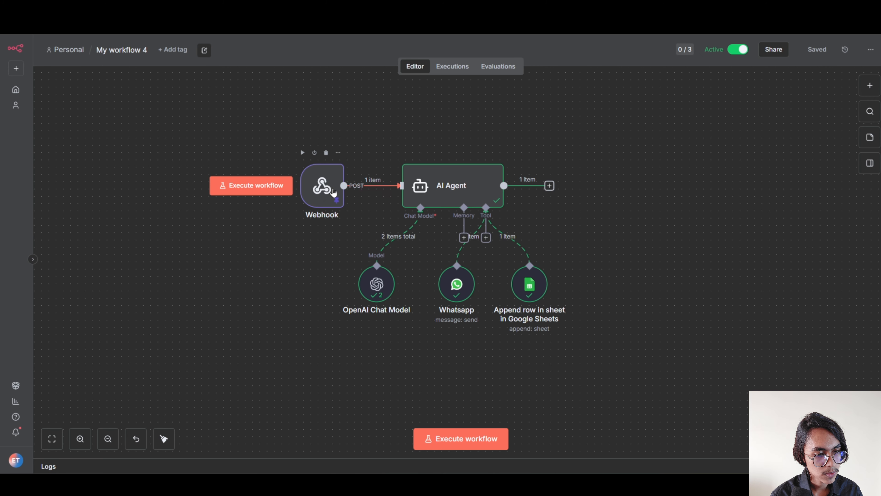
Set the Webhook node to respond Using 'Respond to Webhook' Node and unpin its output data
double_click(332, 192)
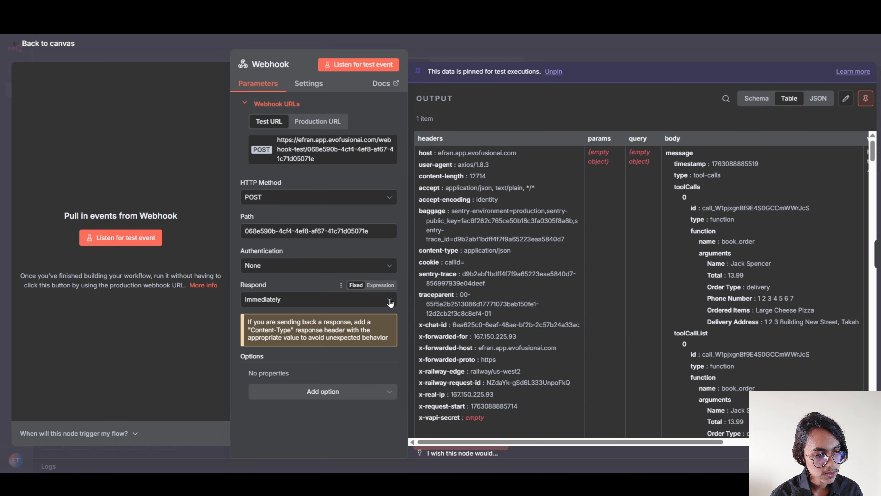
left_click(312, 298)
left_click(323, 379)
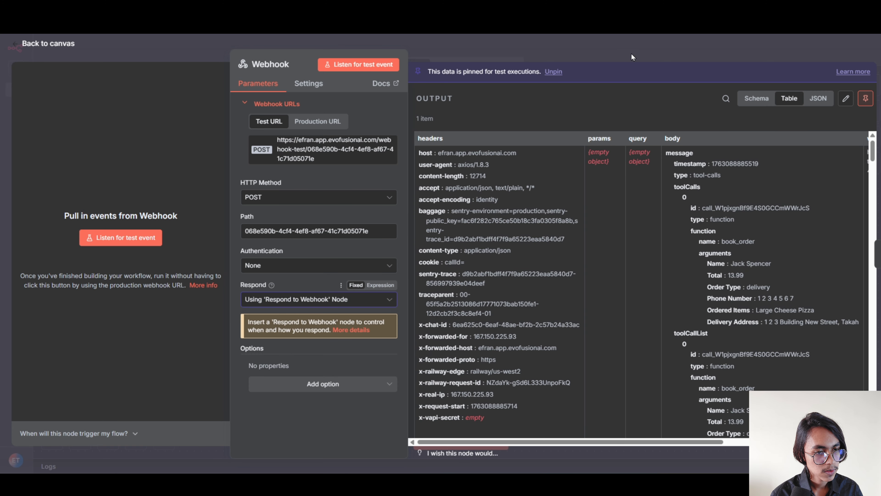
left_click(864, 99)
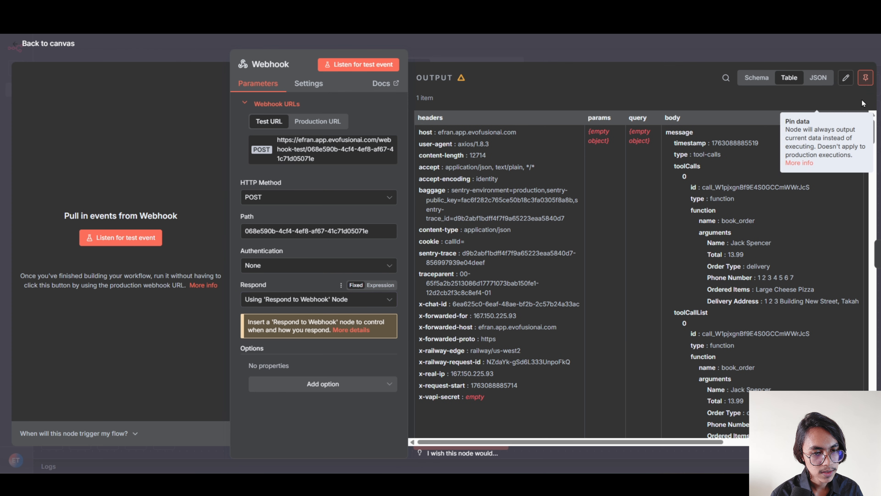
left_click(735, 53)
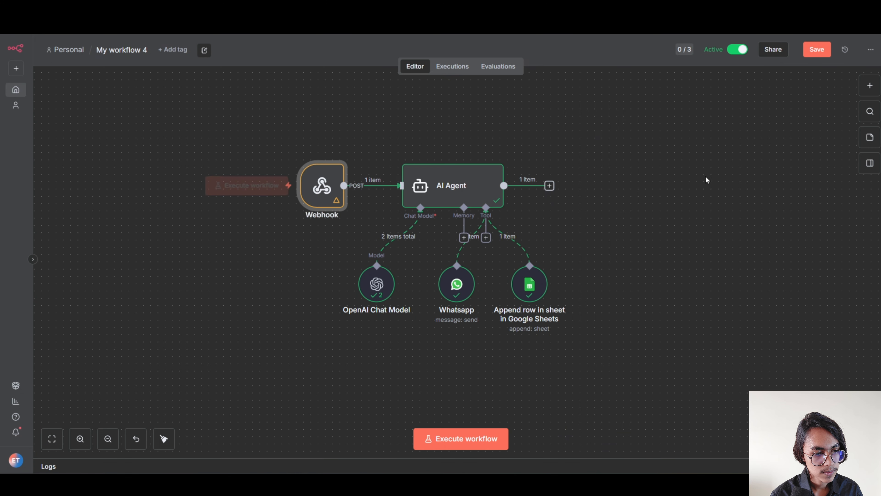
Add a Respond to Webhook node after the AI Agent
left_click(550, 186)
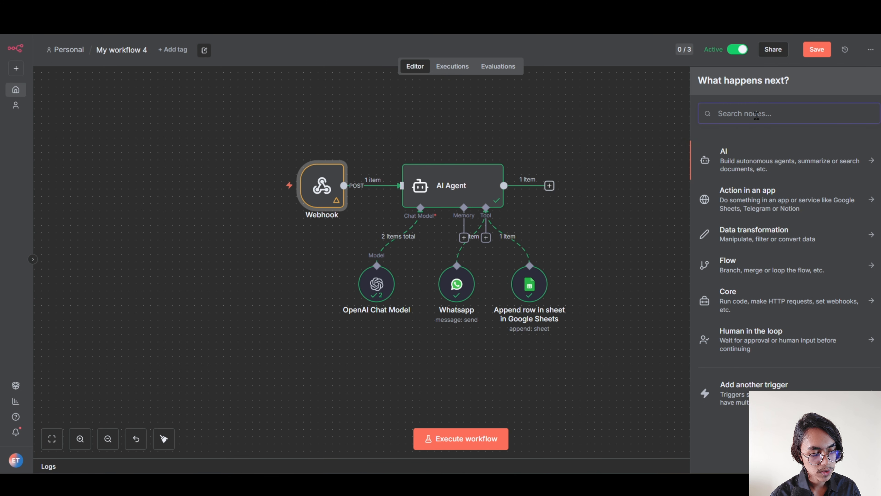
type("resp")
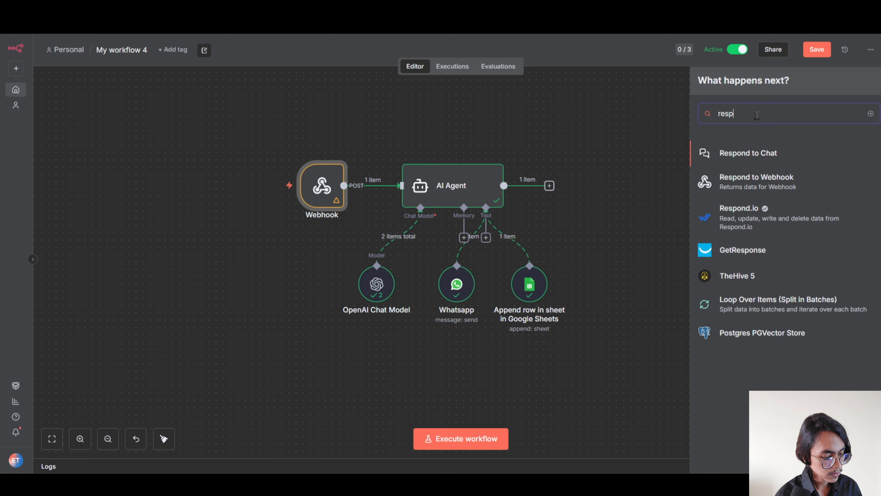
type("ond to")
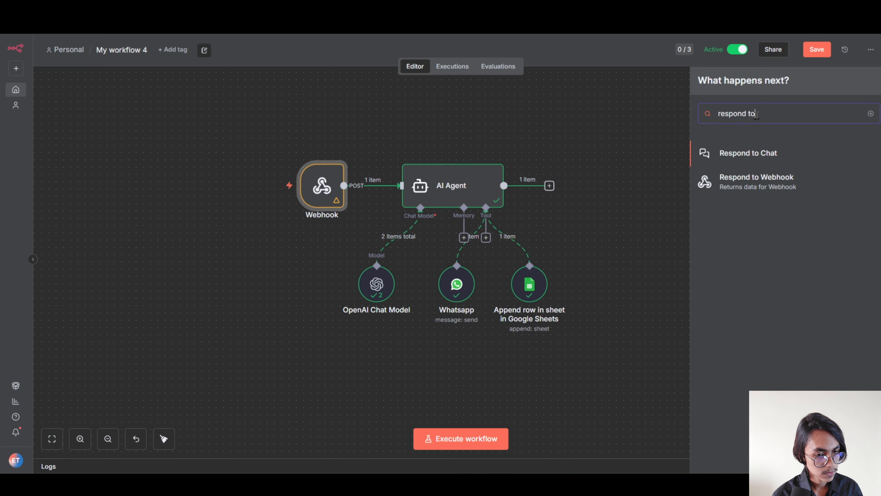
left_click(776, 180)
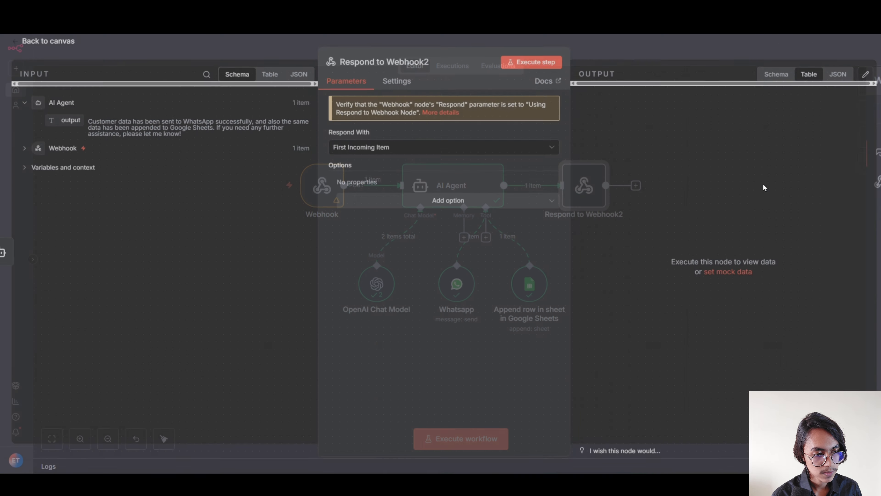
Set the response to JSON, replace its body with a results array mapping toolCallId to the webhook's toolCalls[0].id and result to {{ $json.output }}, and return to the canvas
left_click(531, 150)
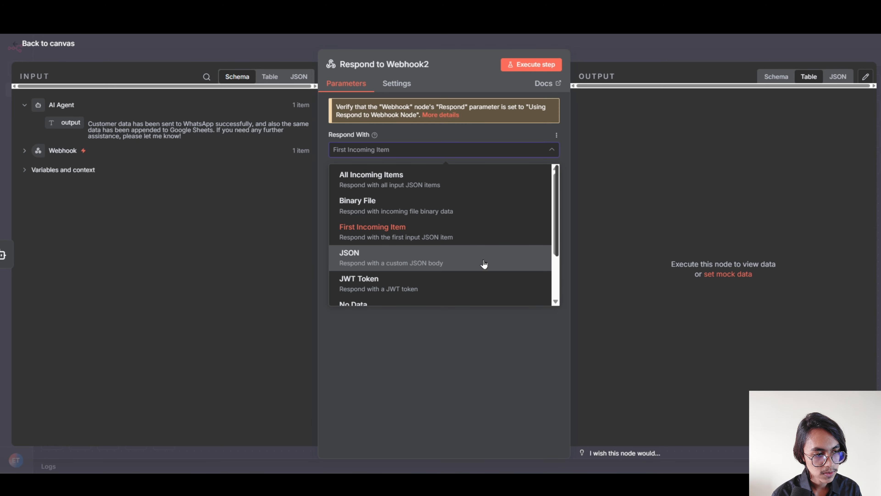
left_click(493, 259)
left_click_drag(389, 239, 359, 206)
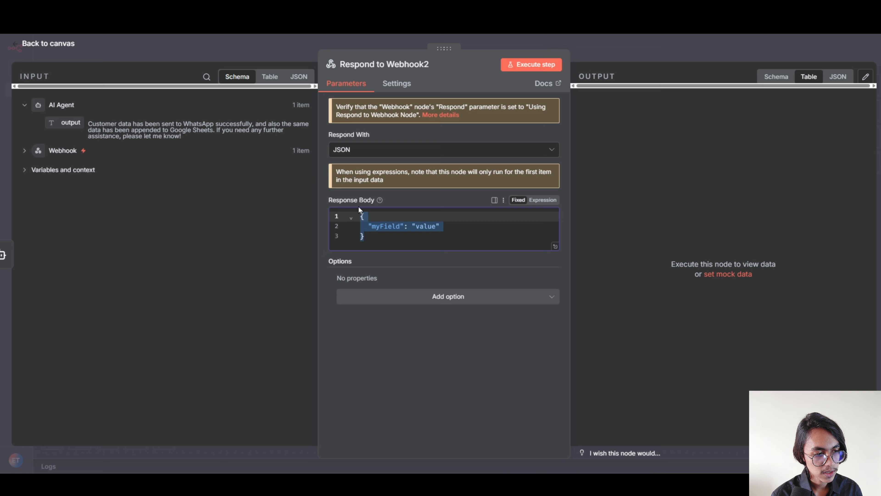
key("BackSpace")
right_click(372, 217)
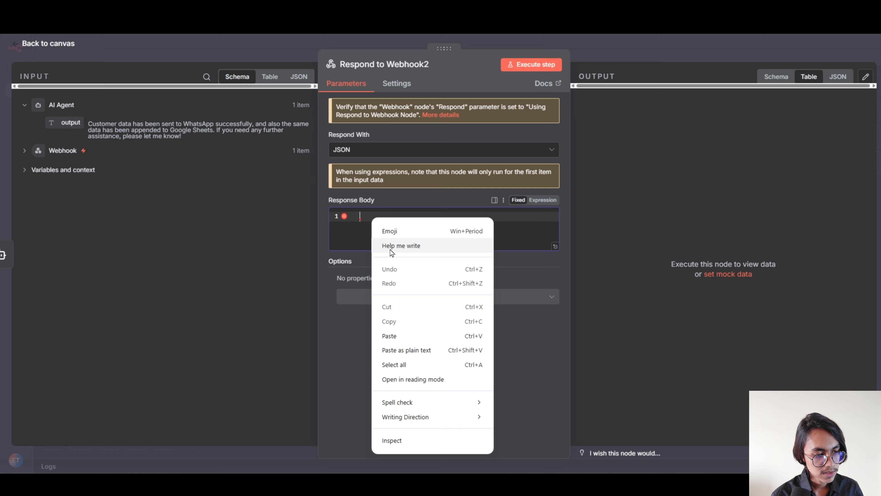
left_click(414, 338)
scroll(494, 246, "down", 2)
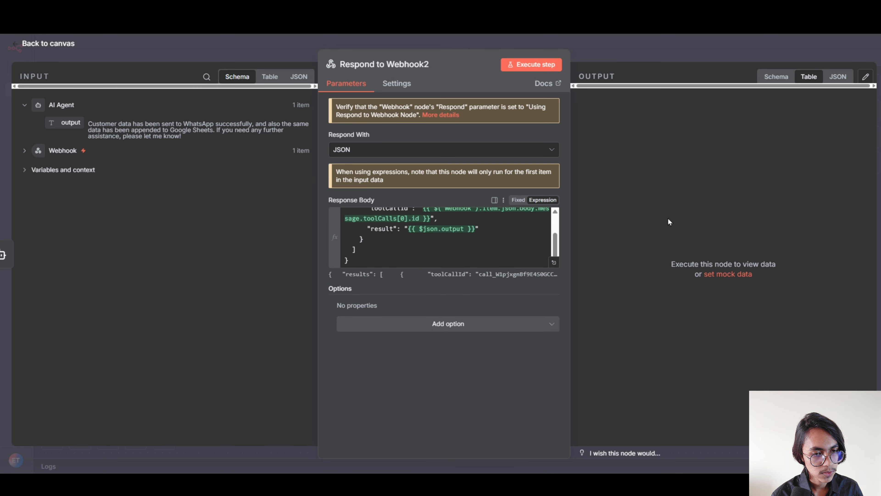
left_click(691, 57)
Save the workflow and copy the Webhook node's production URL
left_click(817, 49)
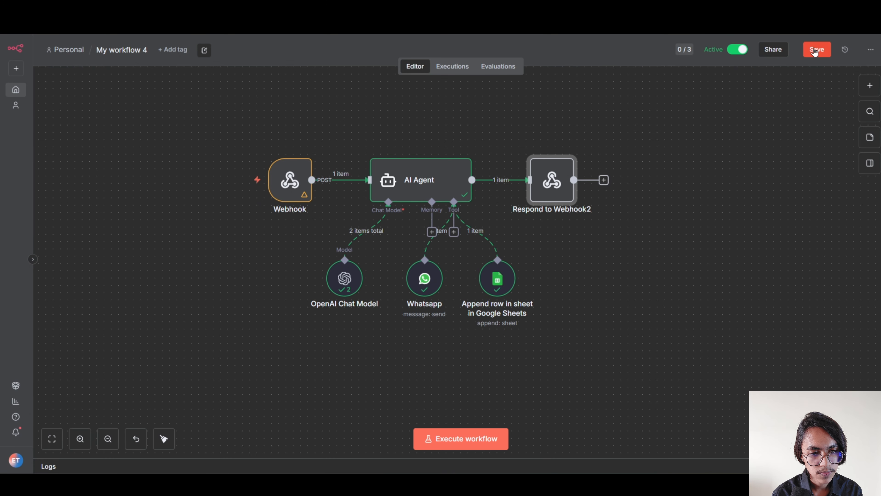
double_click(295, 181)
left_click(341, 127)
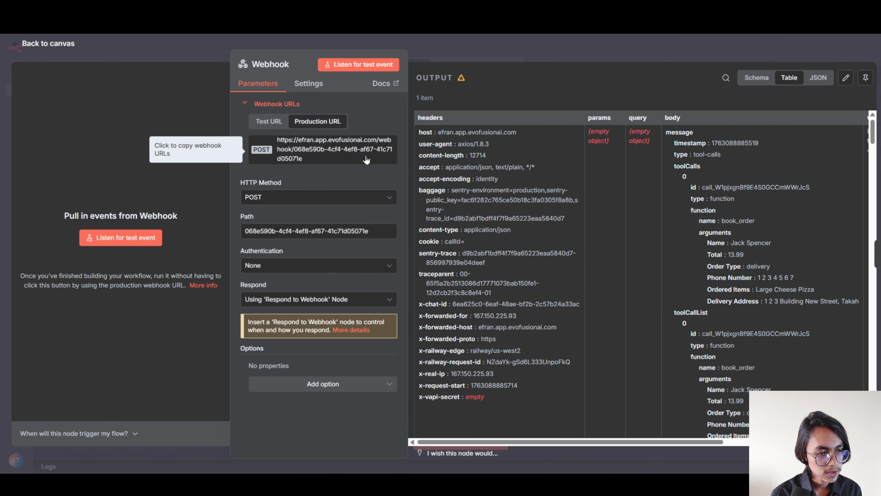
left_click(366, 160)
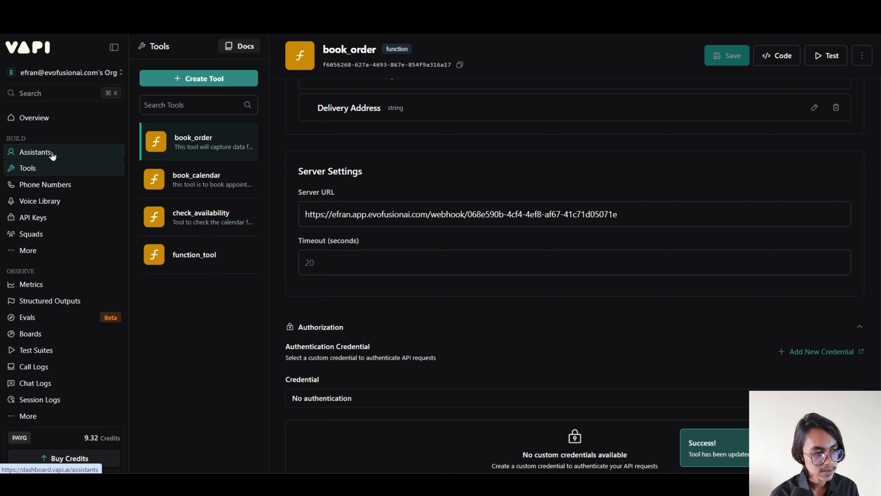
Place a test delivery order for a large cheese pizza by calling the Vapi assistant Ben, checking the Restaurant spreadsheet during the call, and end the call
left_click(52, 155)
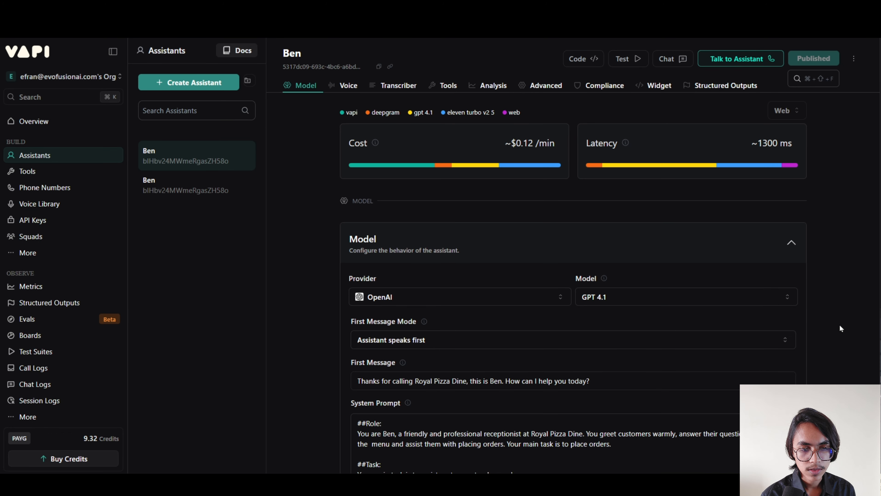
left_click(741, 59)
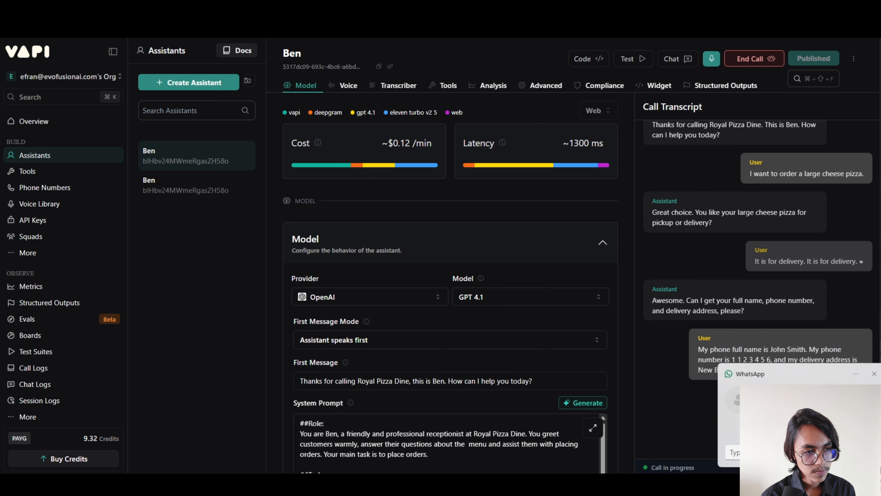
left_click(350, 9)
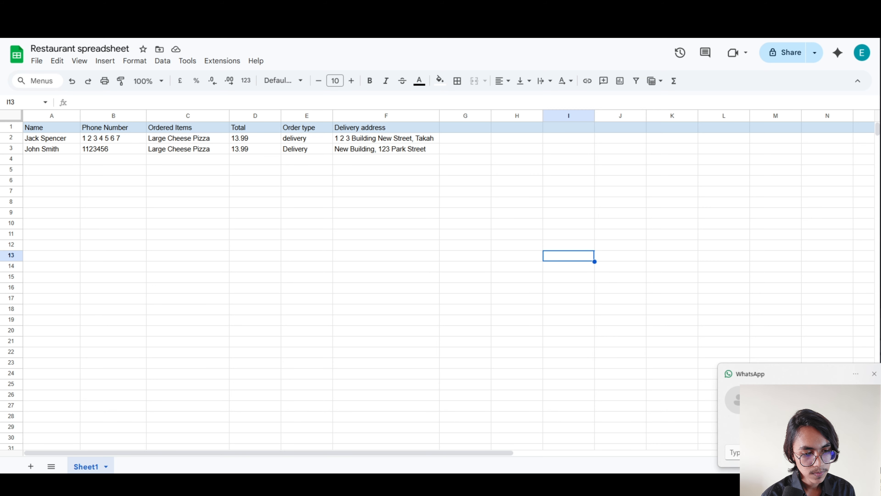
left_click(592, 484)
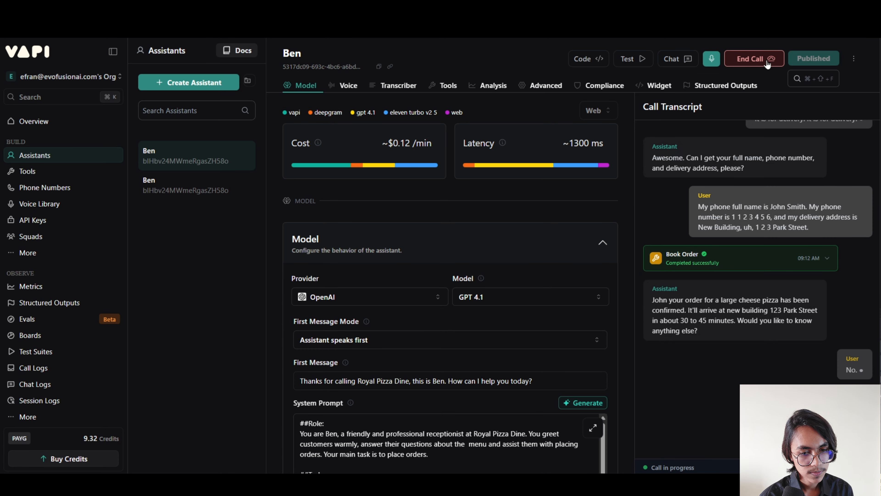
left_click(751, 59)
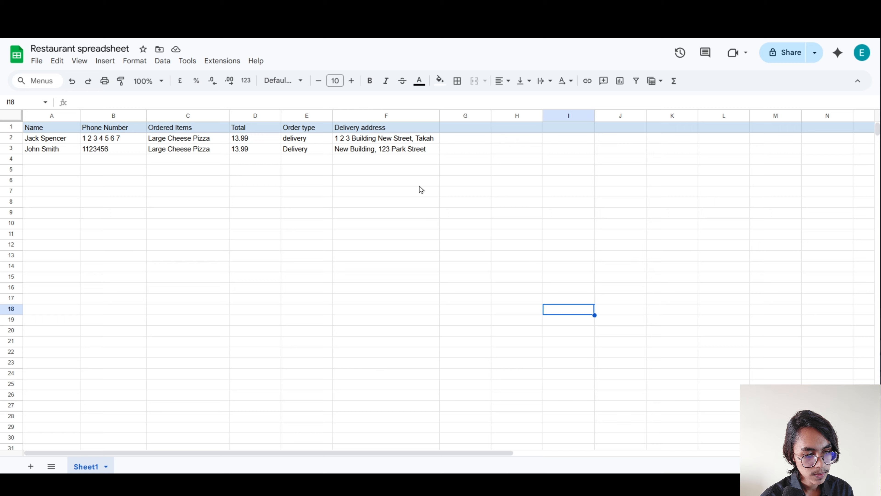
Open the WhatsApp chat over the Restaurant spreadsheet to check the notification for the test order
left_click(595, 457)
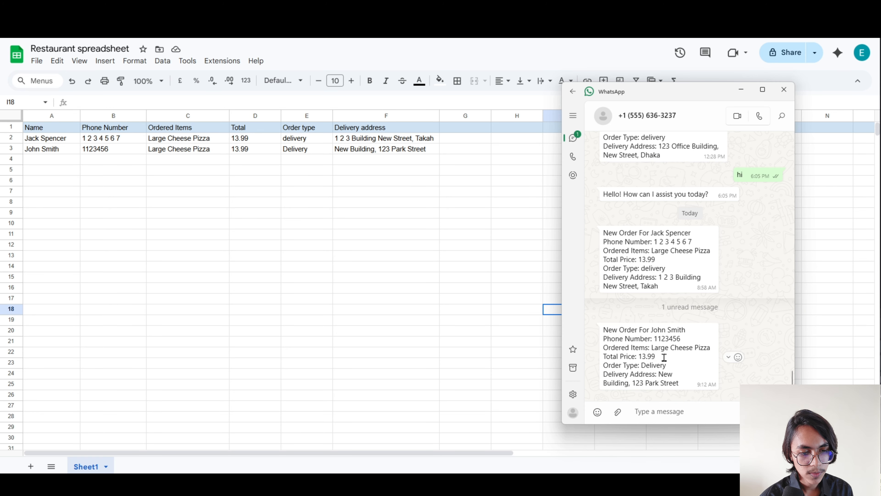